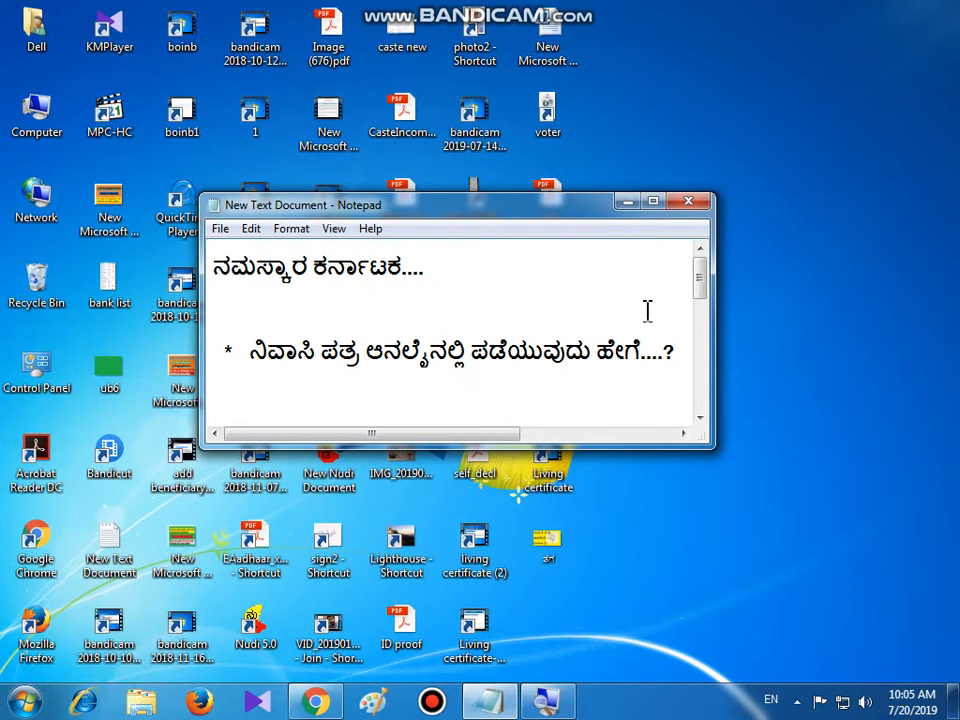
Minimize Notepad, then in Chrome search Google for 'nadakacheri' and locate the AJKJ Home Page result
click(627, 203)
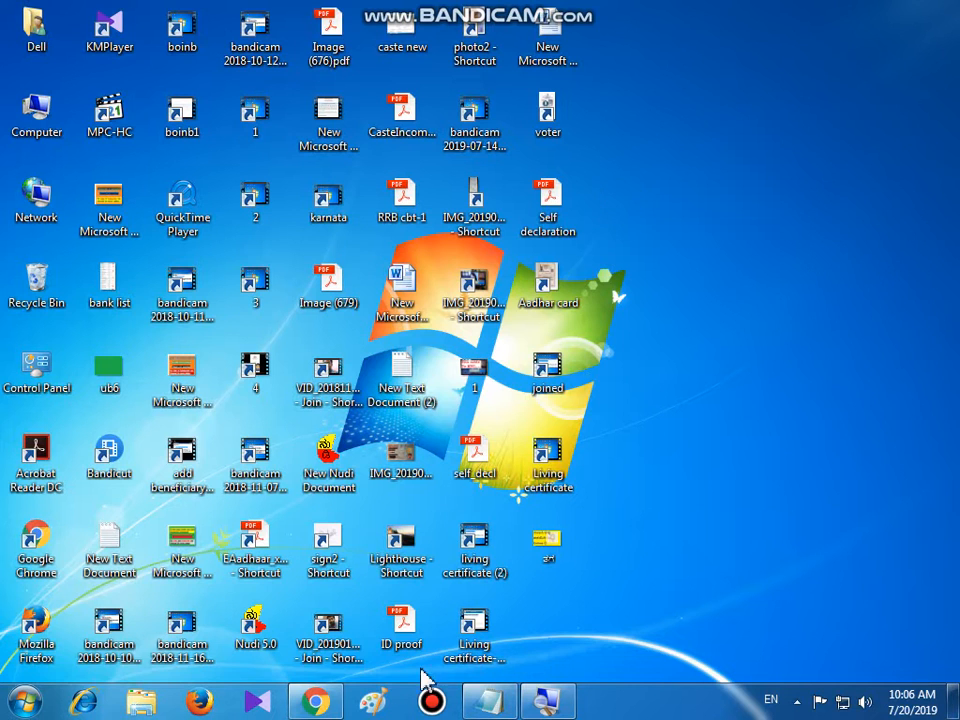
click(315, 700)
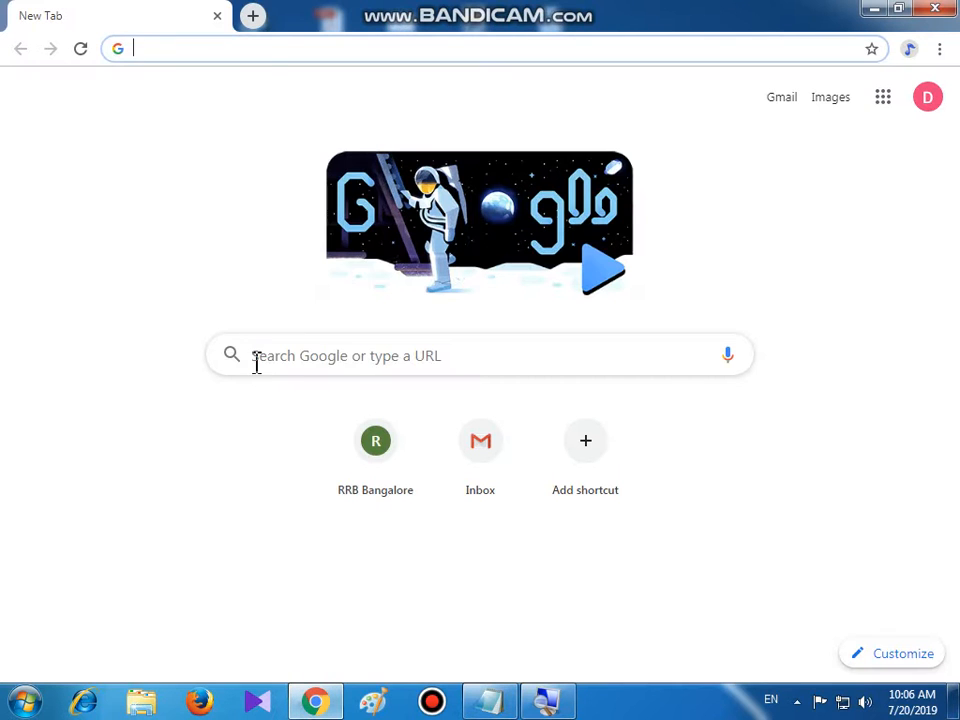
click(256, 362)
text(nadaka)
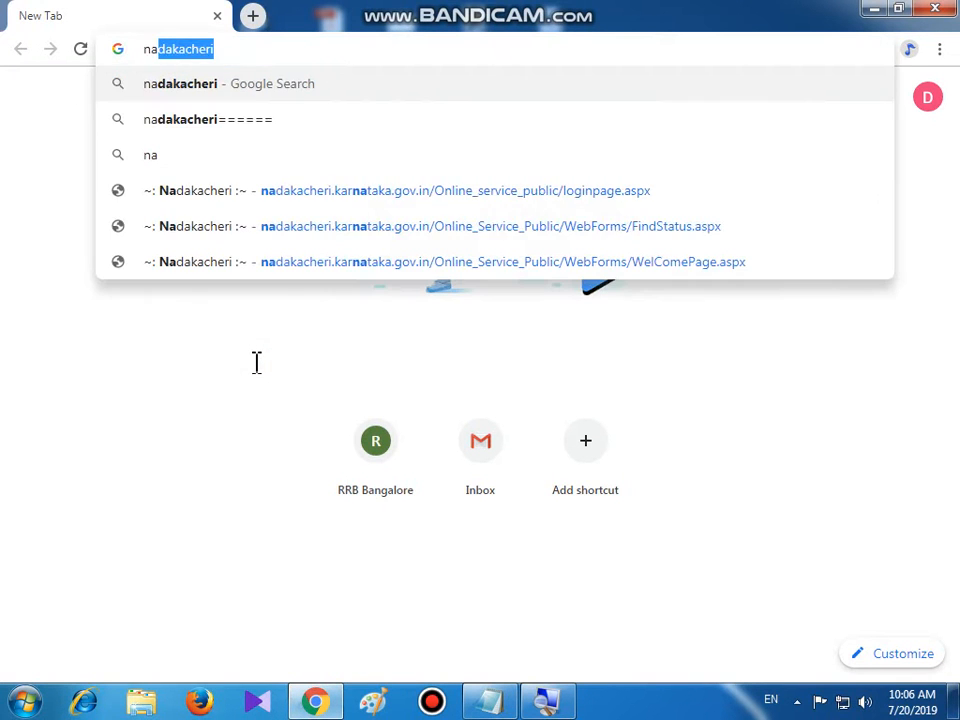
text(cheri)
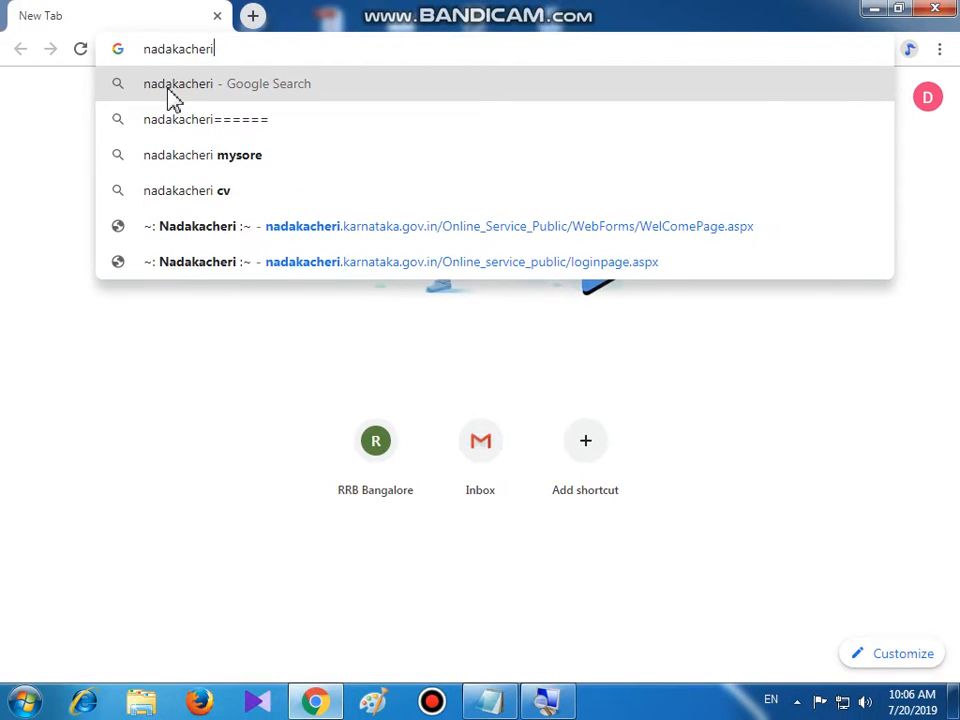
click(169, 90)
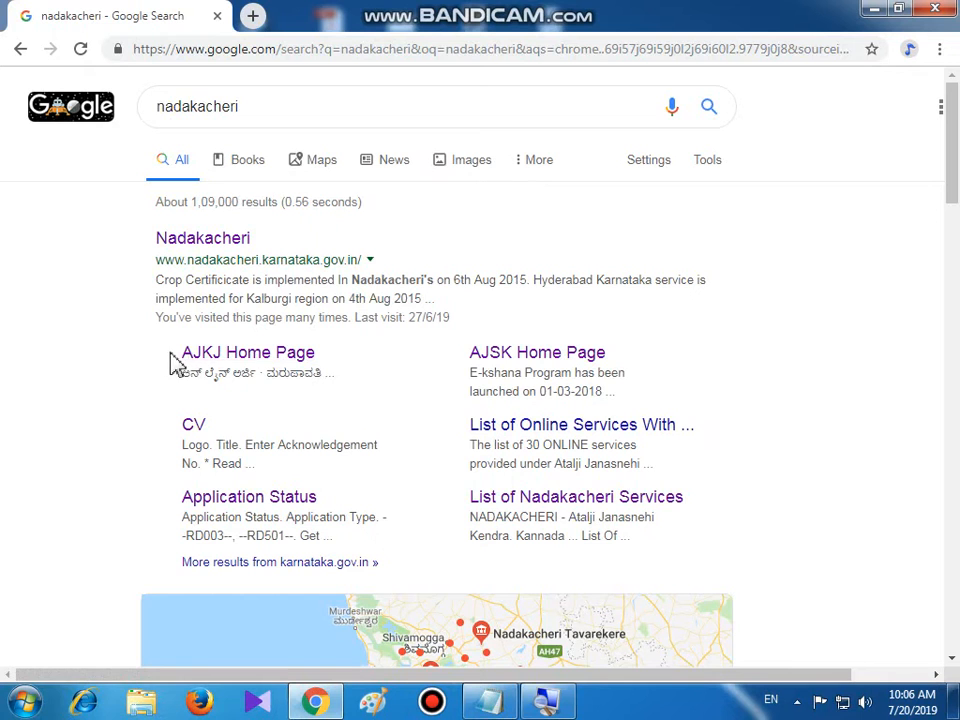
drag(174, 352, 340, 362)
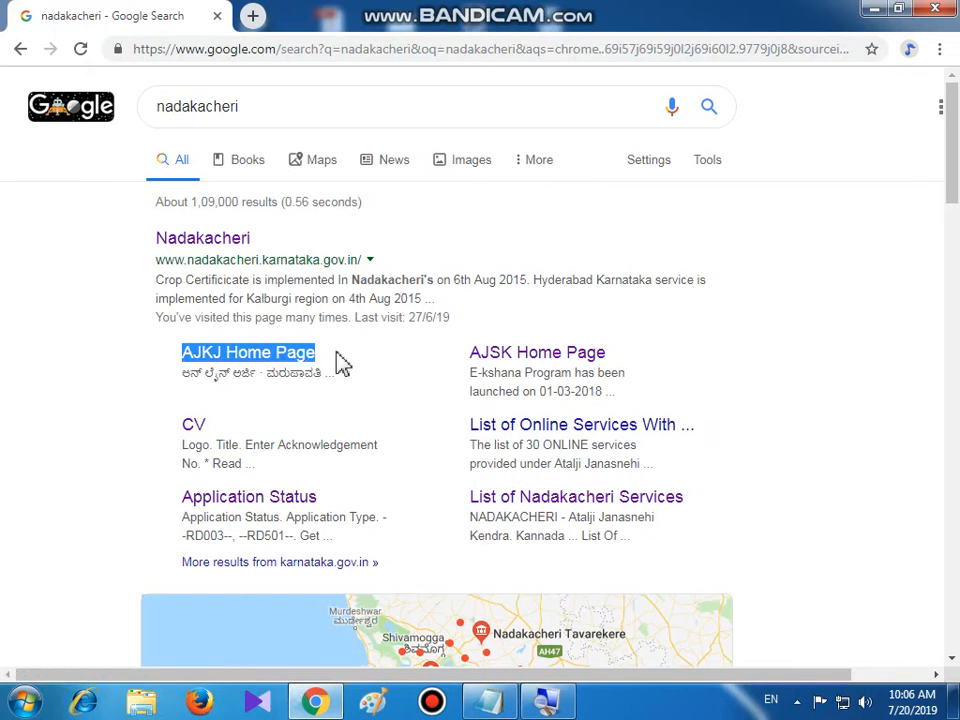
Open the AJKJ Home Page and follow the online application (ಆನ್ ಲೈನ್ ಅರ್ಜಿ) link to the login page
click(242, 366)
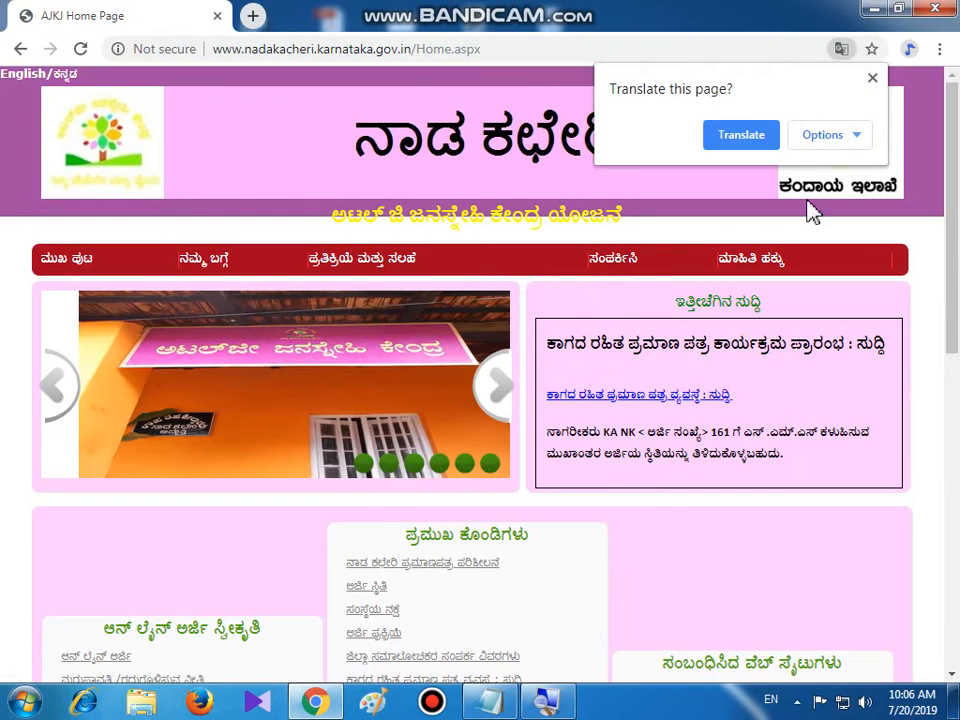
click(872, 78)
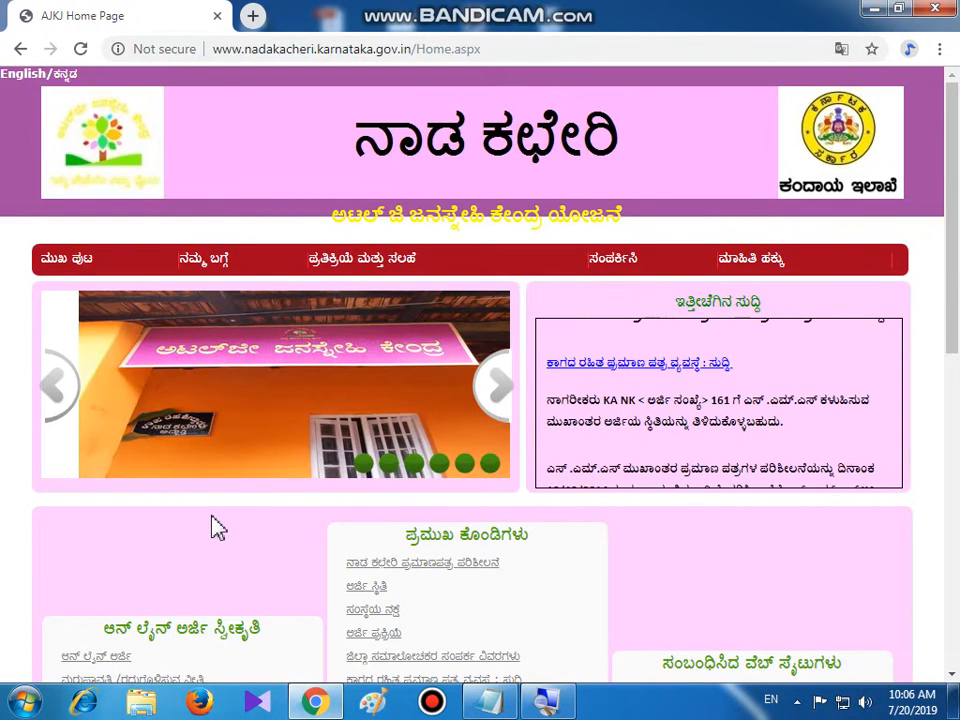
scroll(218, 528, down, 2)
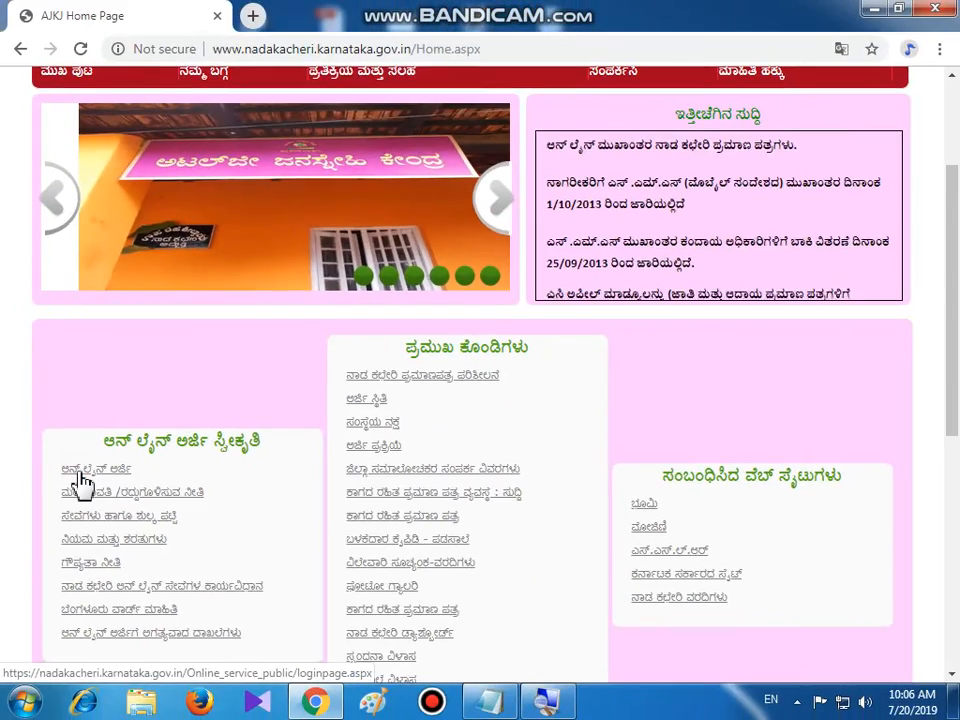
click(80, 476)
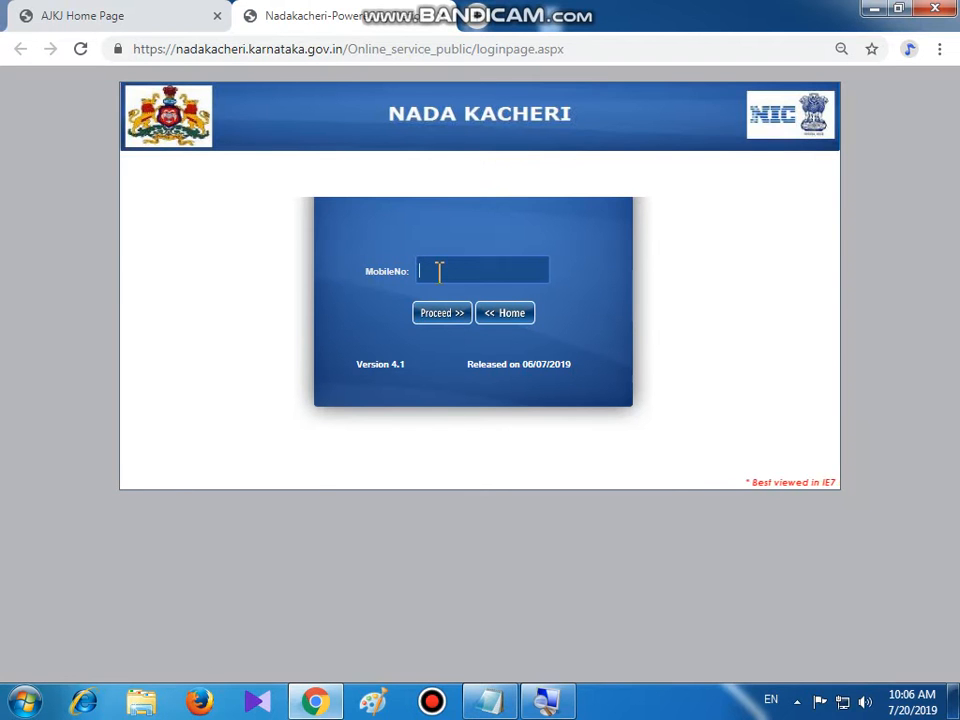
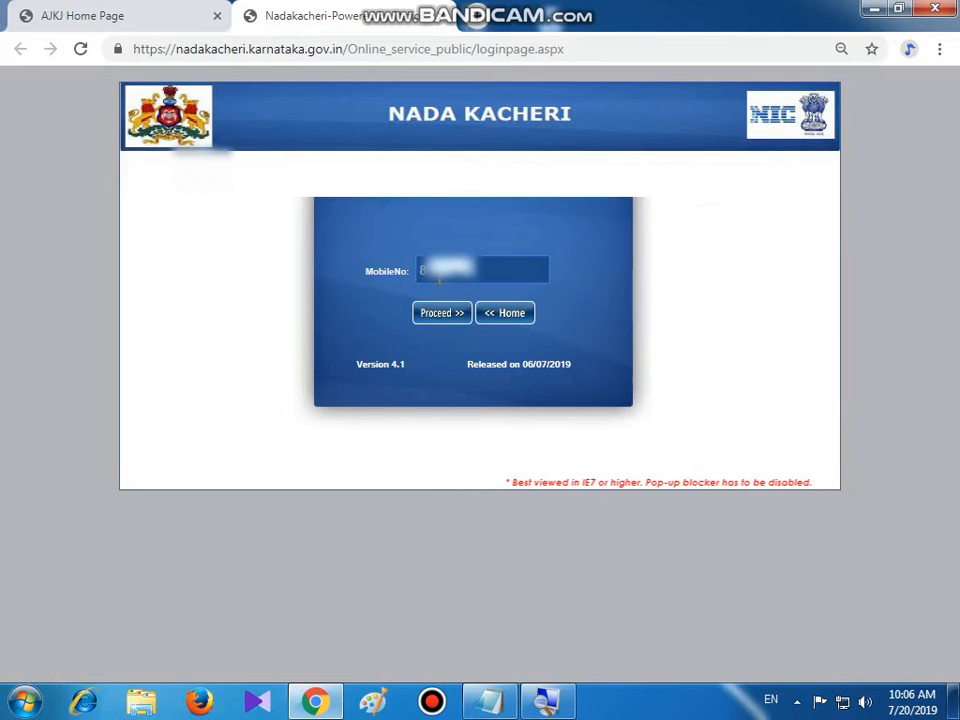
Log in with the applicant's mobile number and show the NEW REQUEST certificate list
click(445, 325)
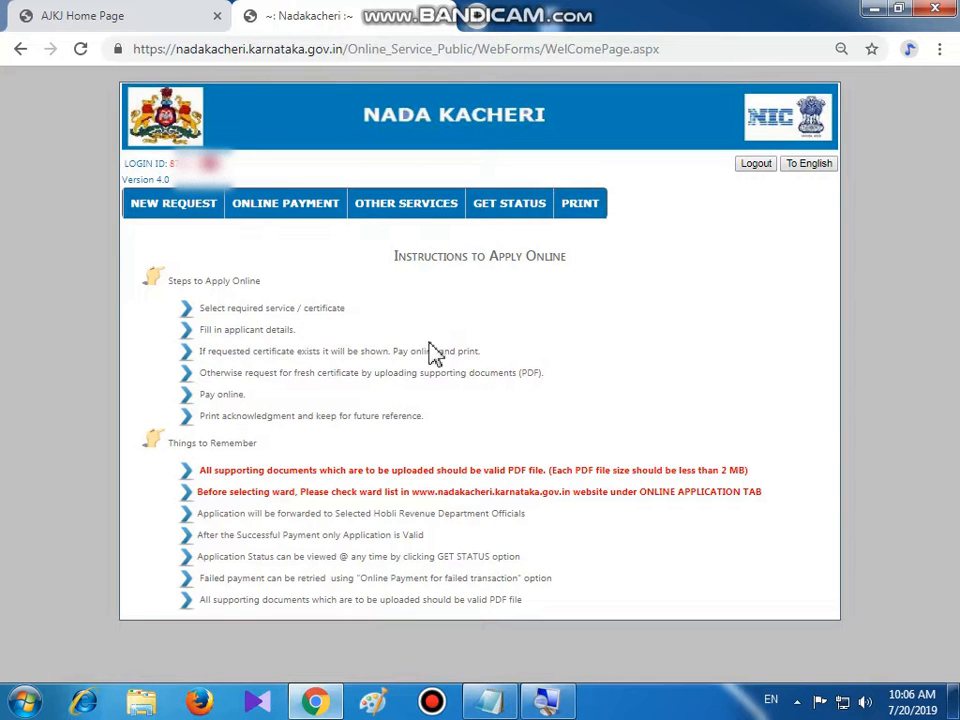
mouse_move(160, 212)
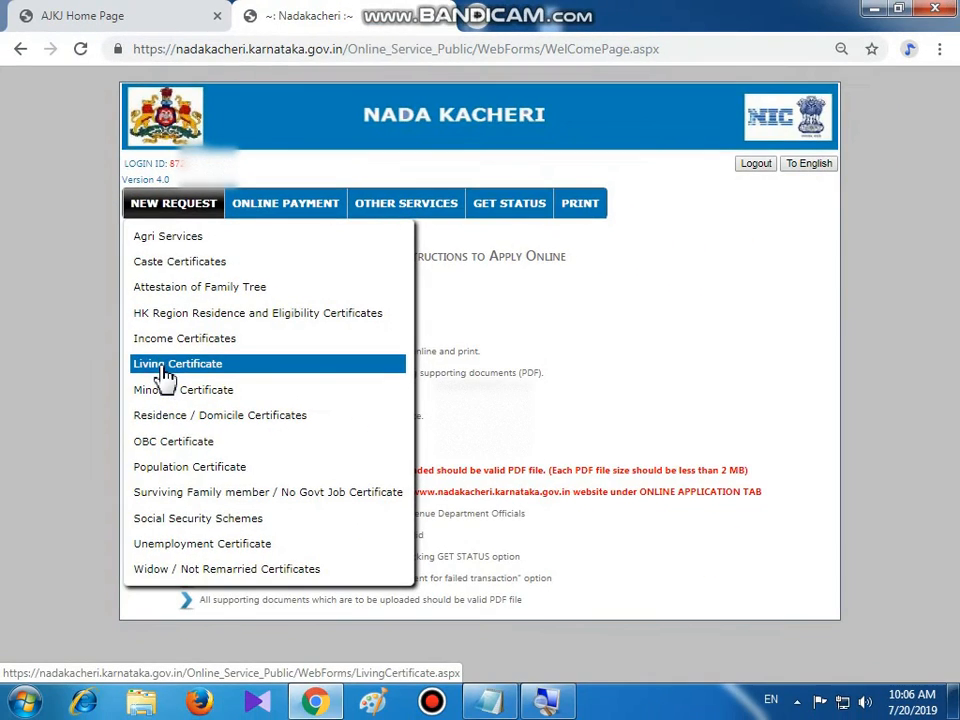
Open the Living Certificate form and zoom the browser from 80% to 75% to fit it
click(165, 370)
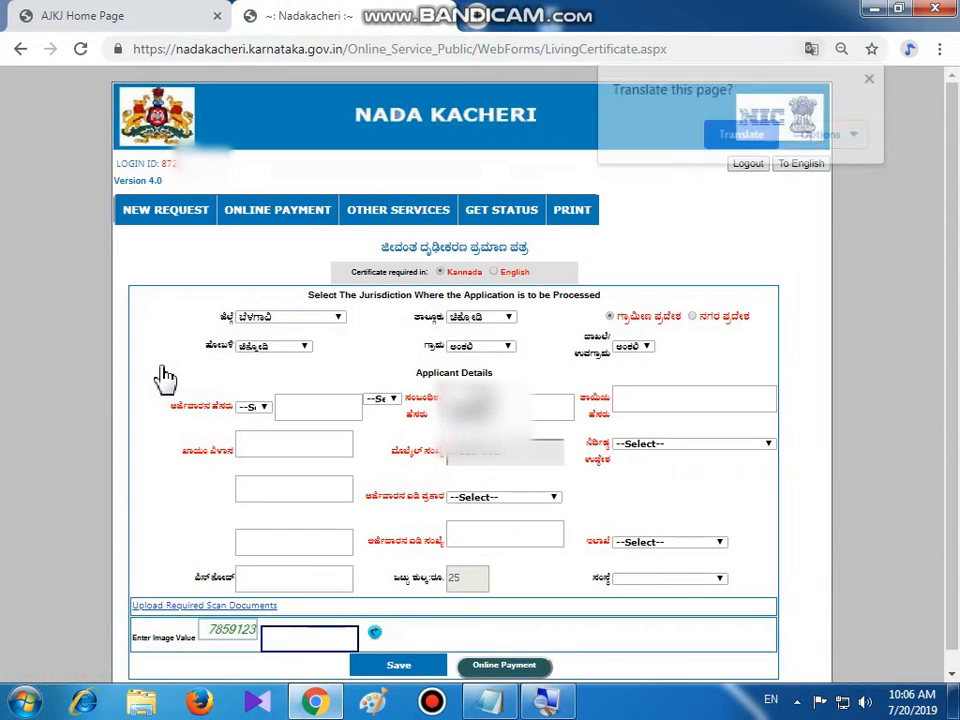
click(874, 77)
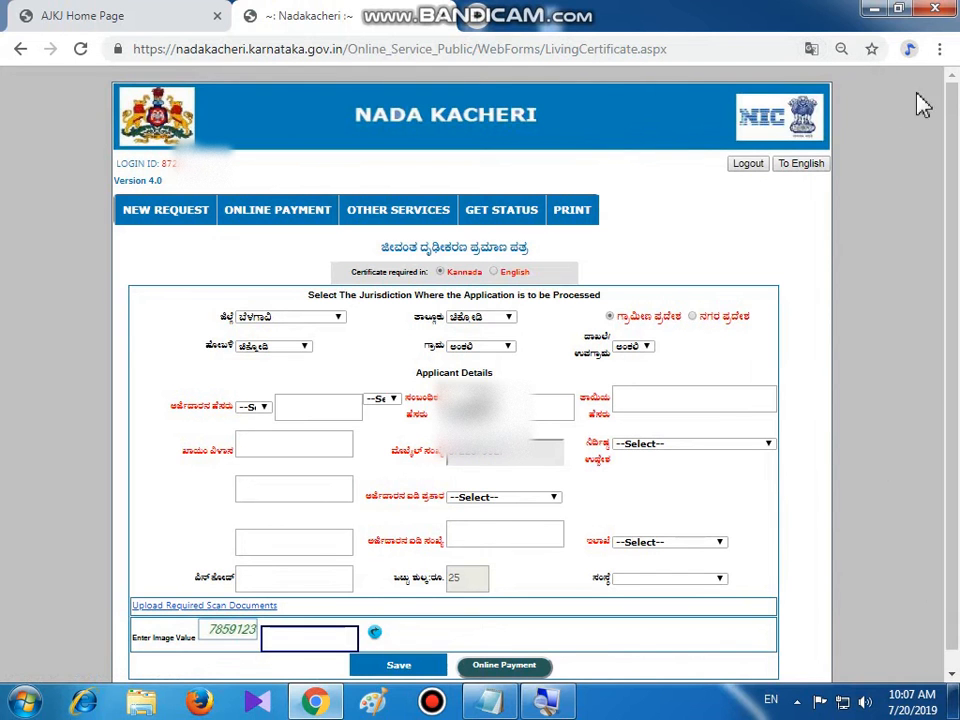
click(939, 48)
click(819, 229)
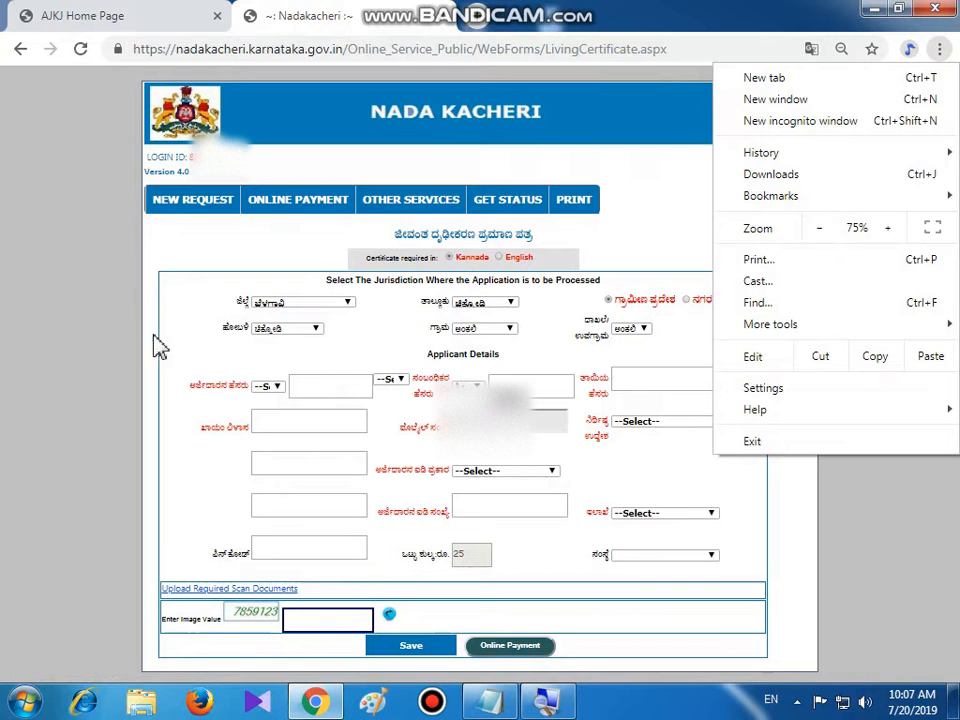
click(94, 305)
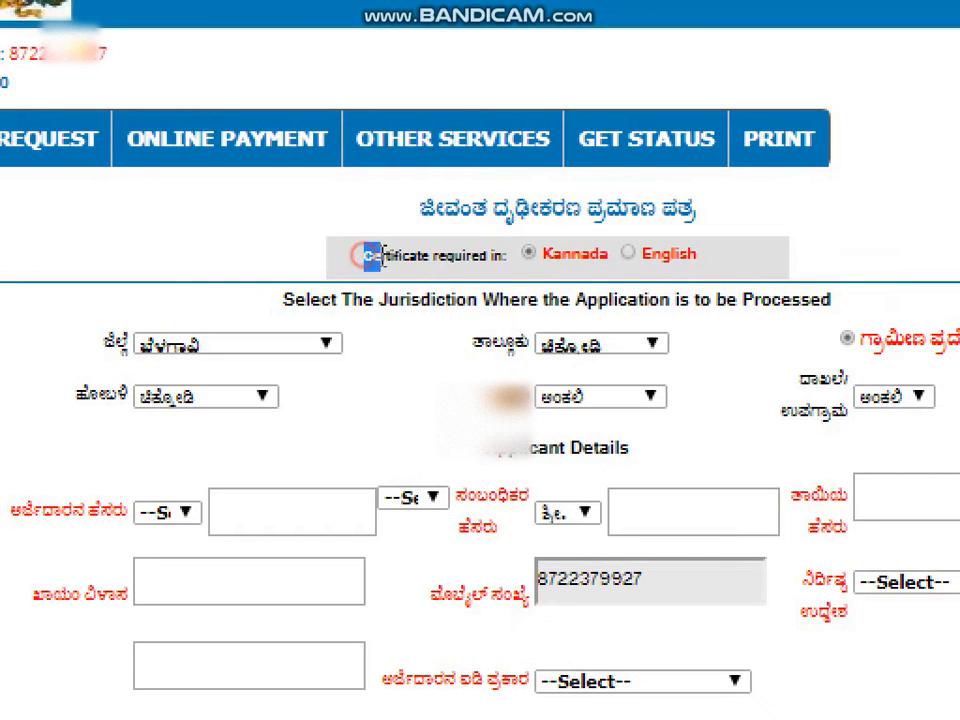
drag(362, 255, 442, 262)
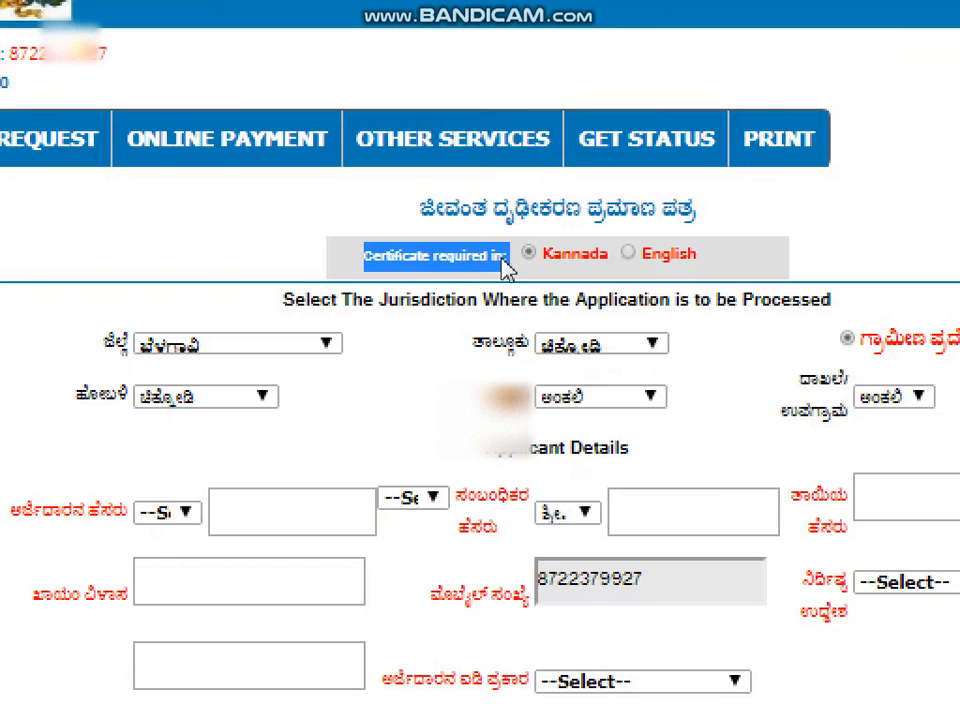
click(317, 250)
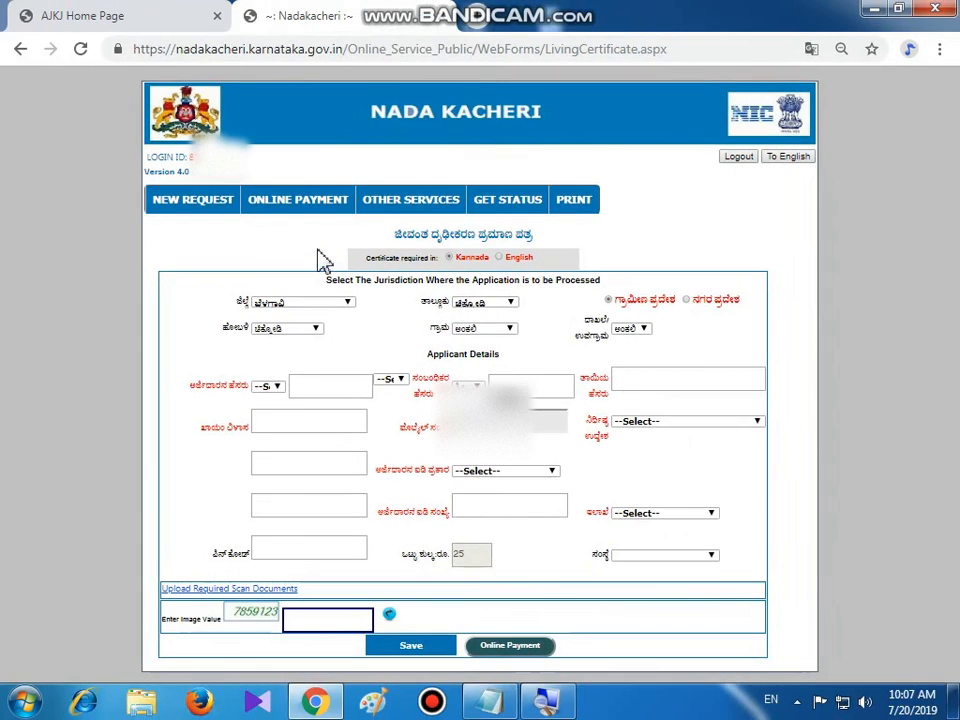
Choose district ಹಾವೇರಿ, taluk ರಾಣೆಬೆನ್ನೂರು, hobli ರಾಣೆಬೆನ್ನೂರ and village ಕಾಕೋಳ from the dropdowns
click(347, 302)
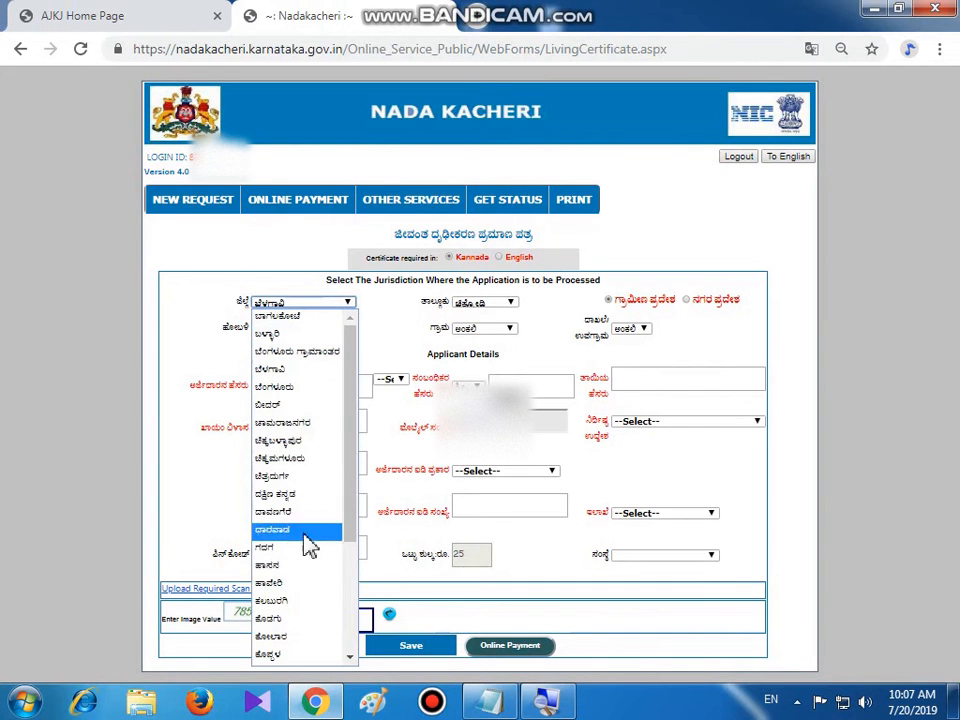
click(274, 588)
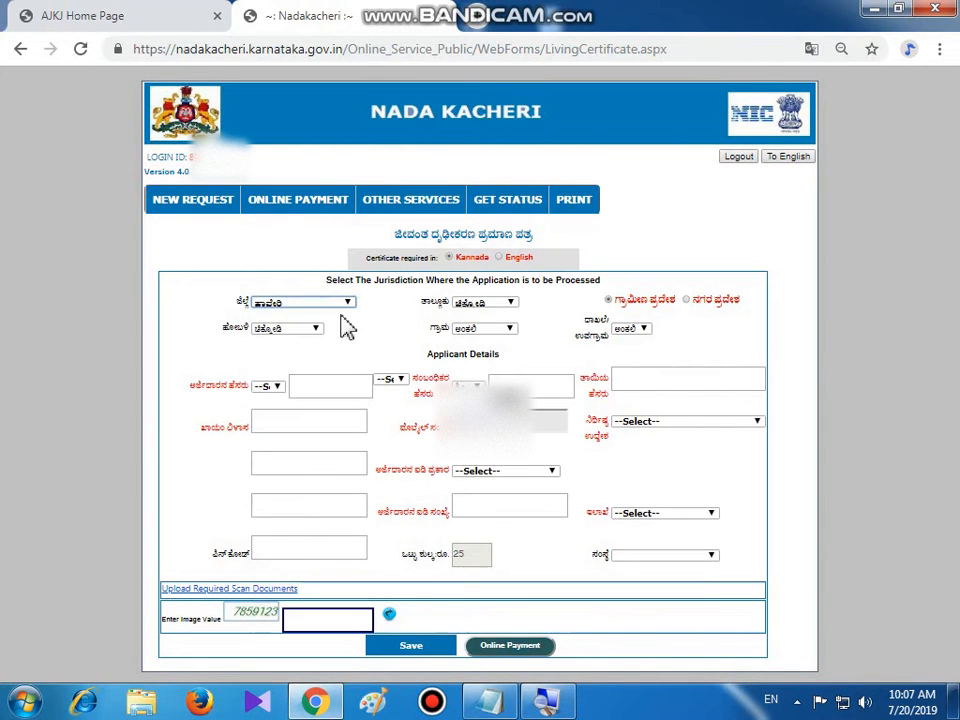
click(511, 304)
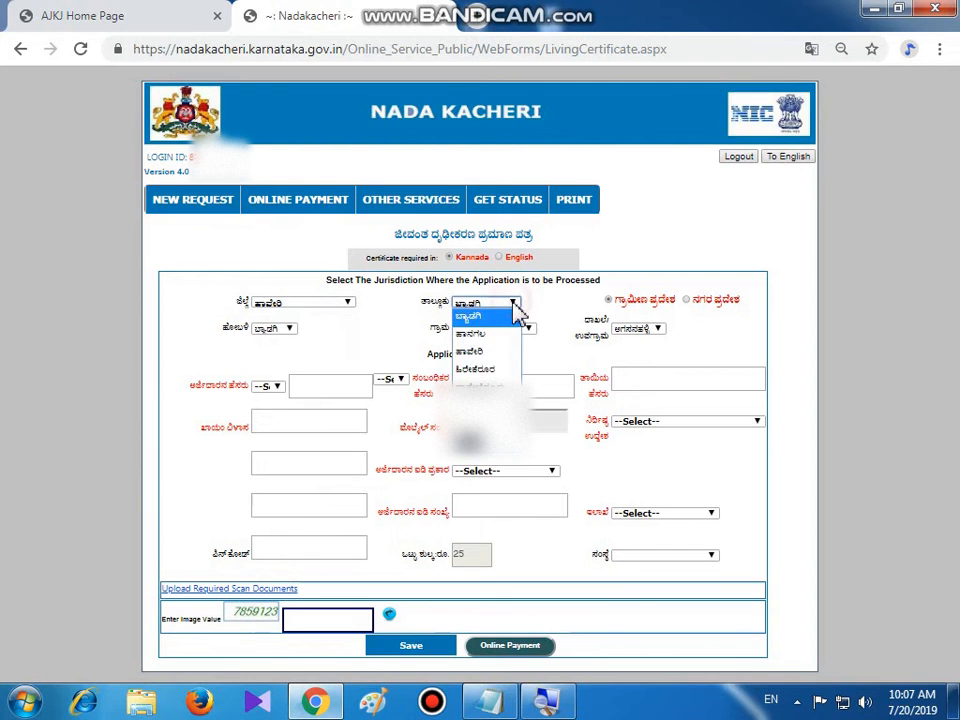
click(480, 387)
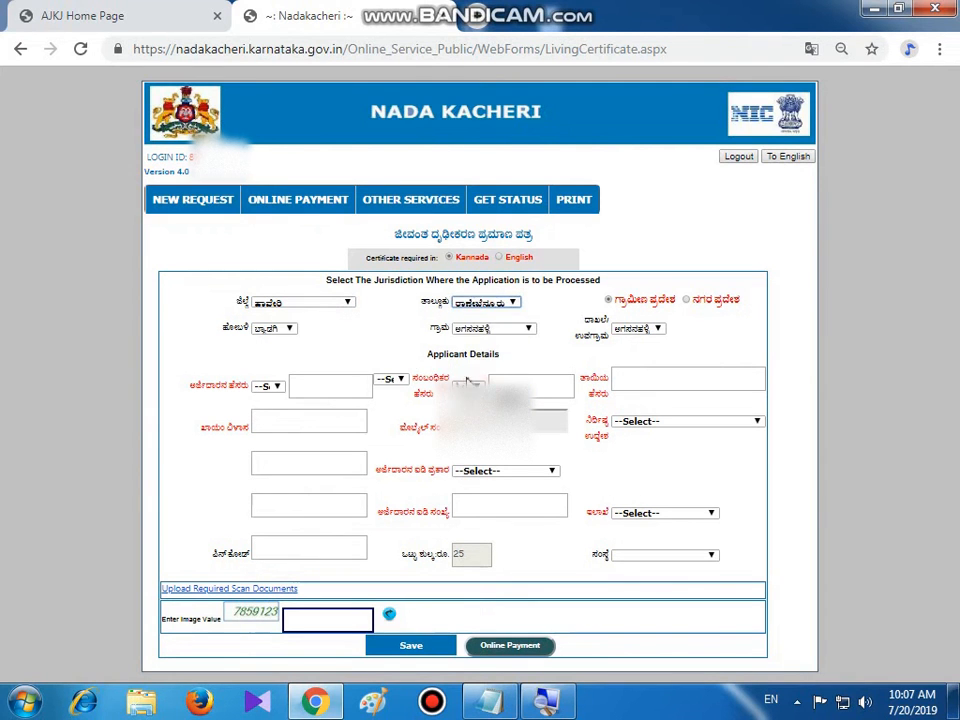
click(300, 328)
click(296, 373)
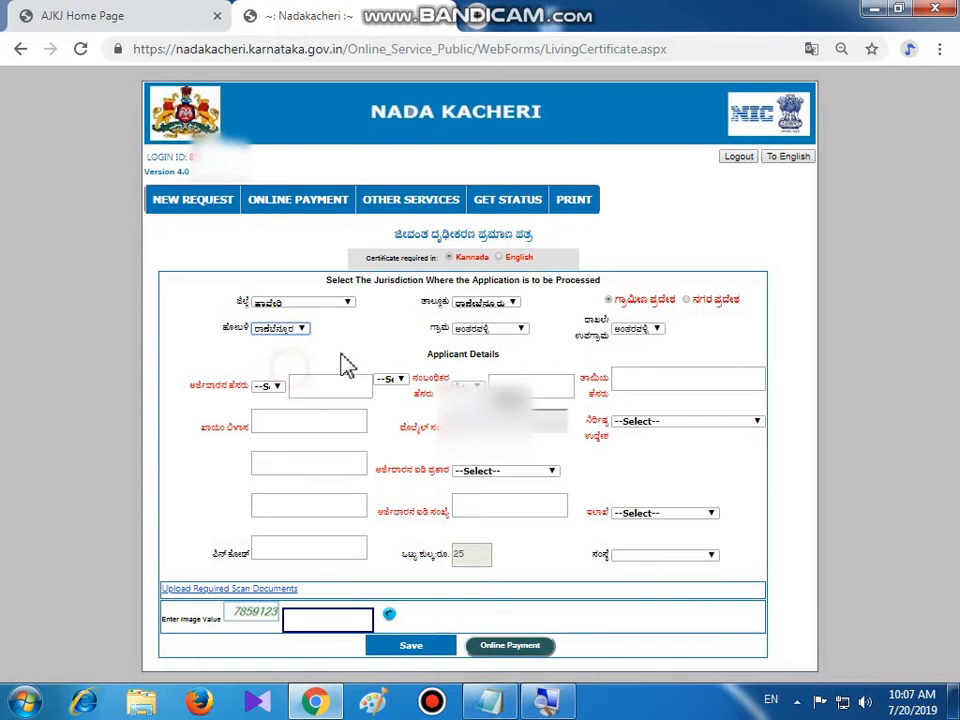
click(531, 330)
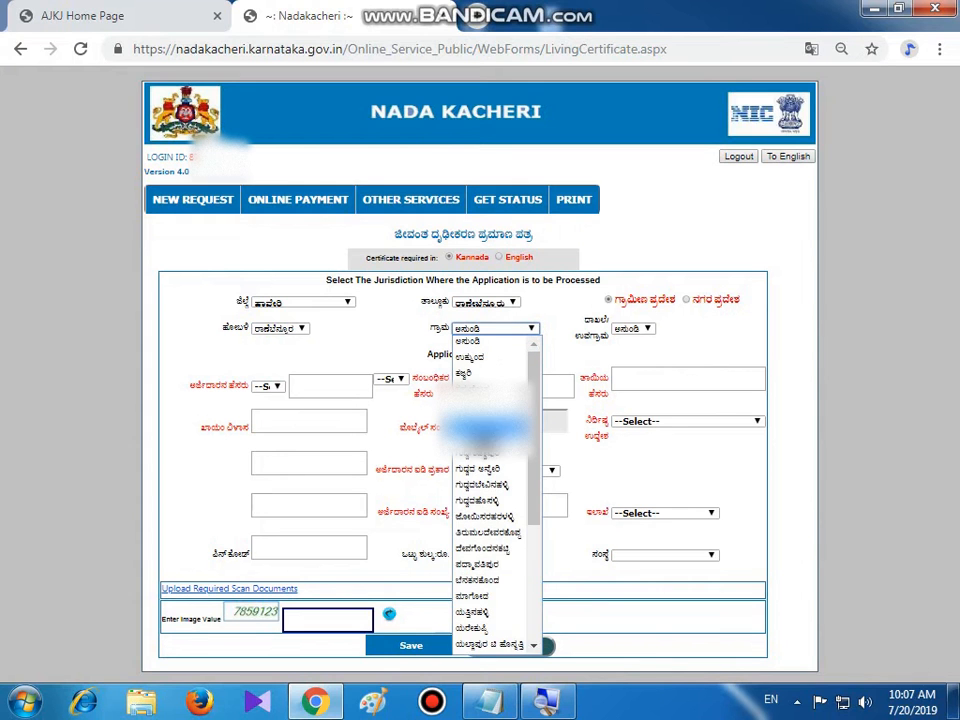
click(485, 440)
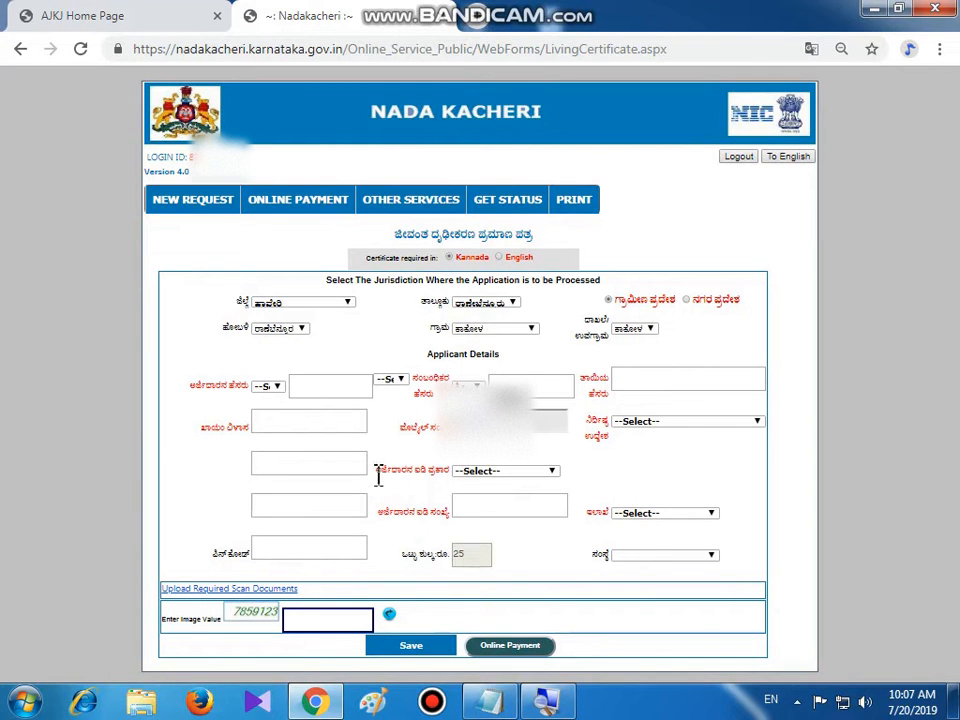
Select the applicant's ID document type and fill the next name field from saved entries
drag(379, 469, 455, 480)
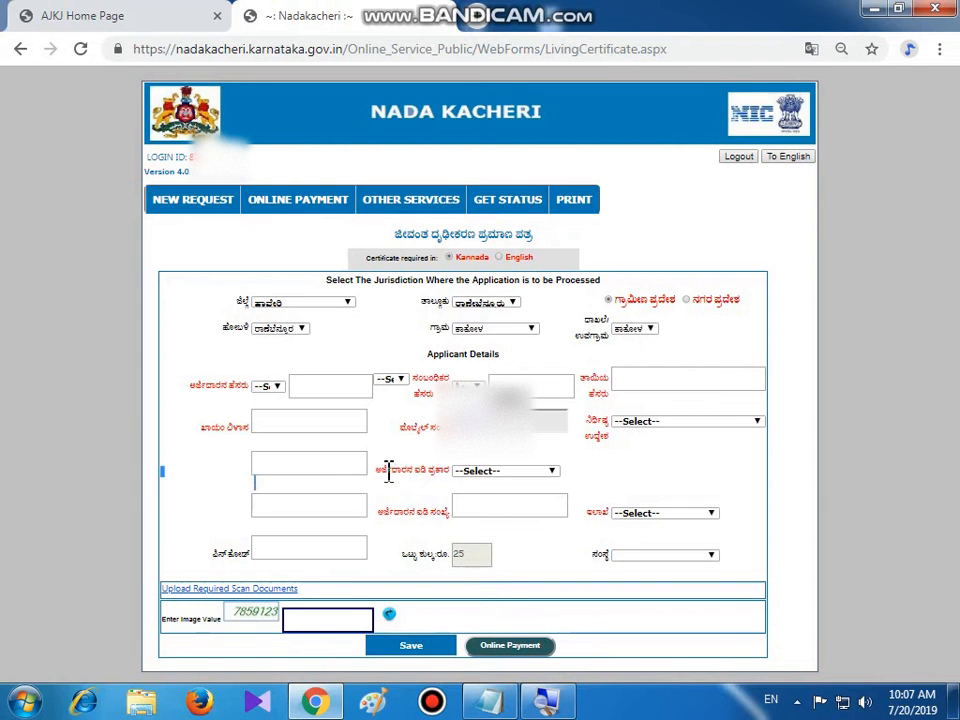
drag(377, 469, 455, 483)
click(406, 453)
click(412, 469)
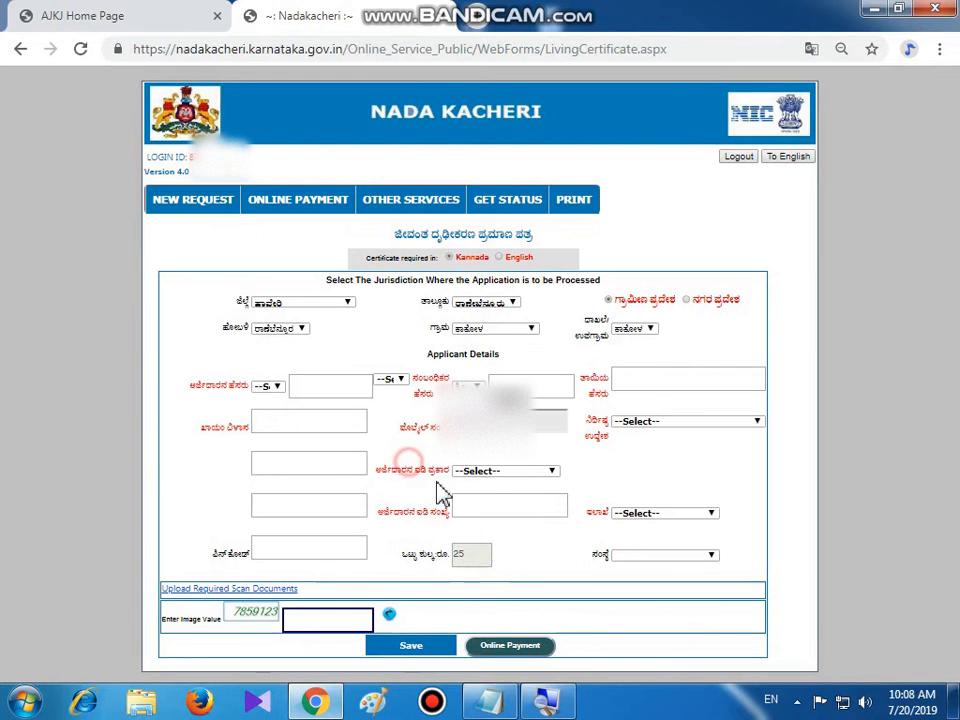
click(550, 472)
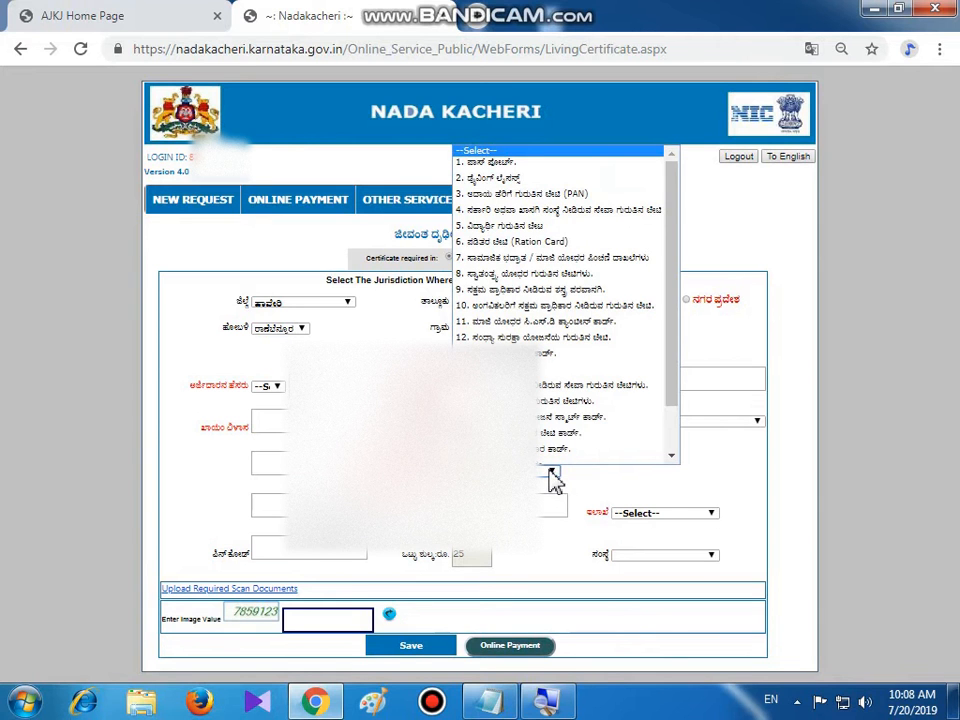
scroll(556, 445, down, 1)
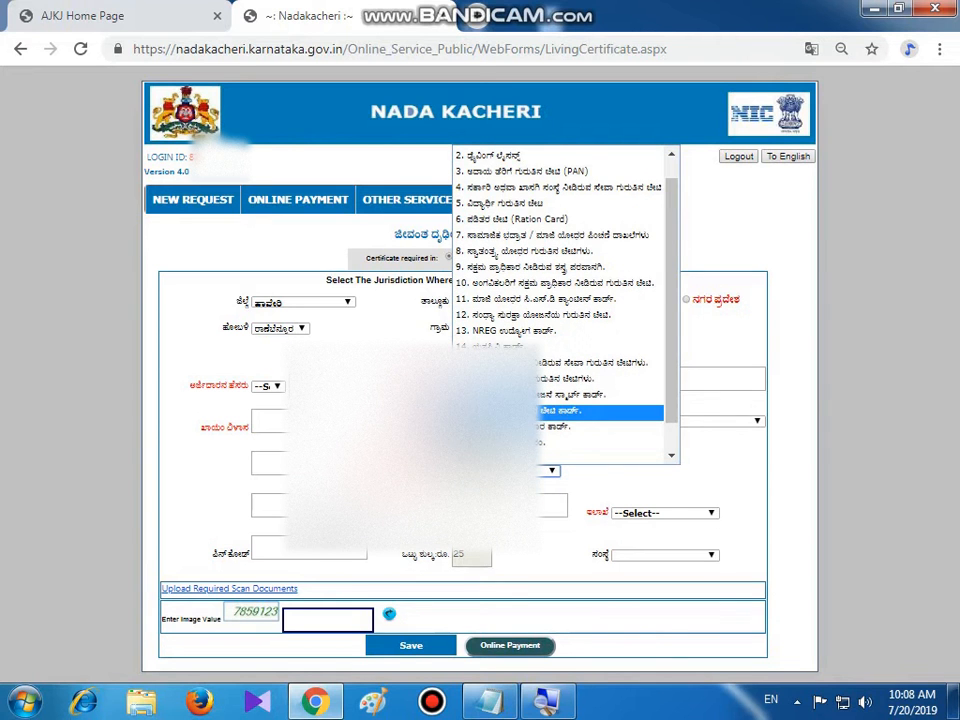
click(530, 413)
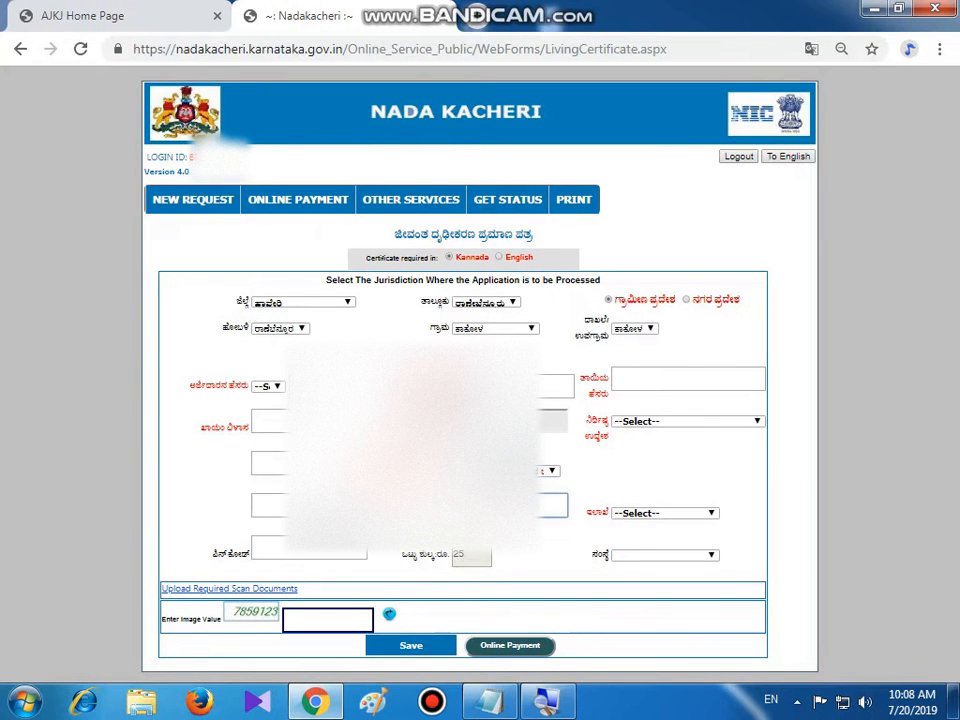
click(505, 506)
click(500, 548)
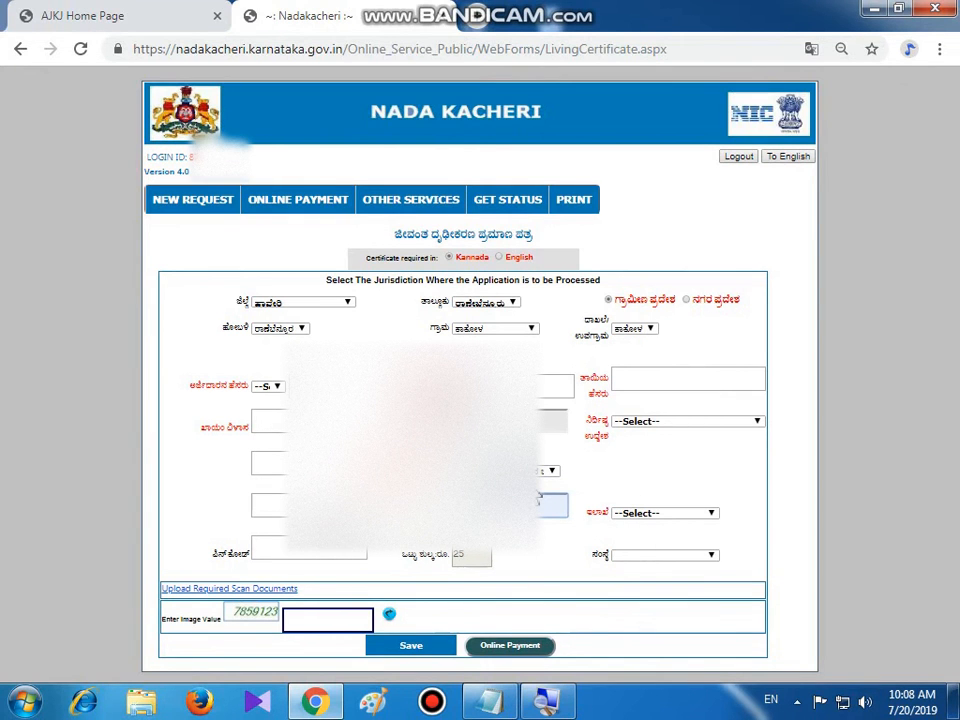
Set the title to ಶ್ರೀ. and the mother's name to ನೀಲವ್ವ
click(272, 388)
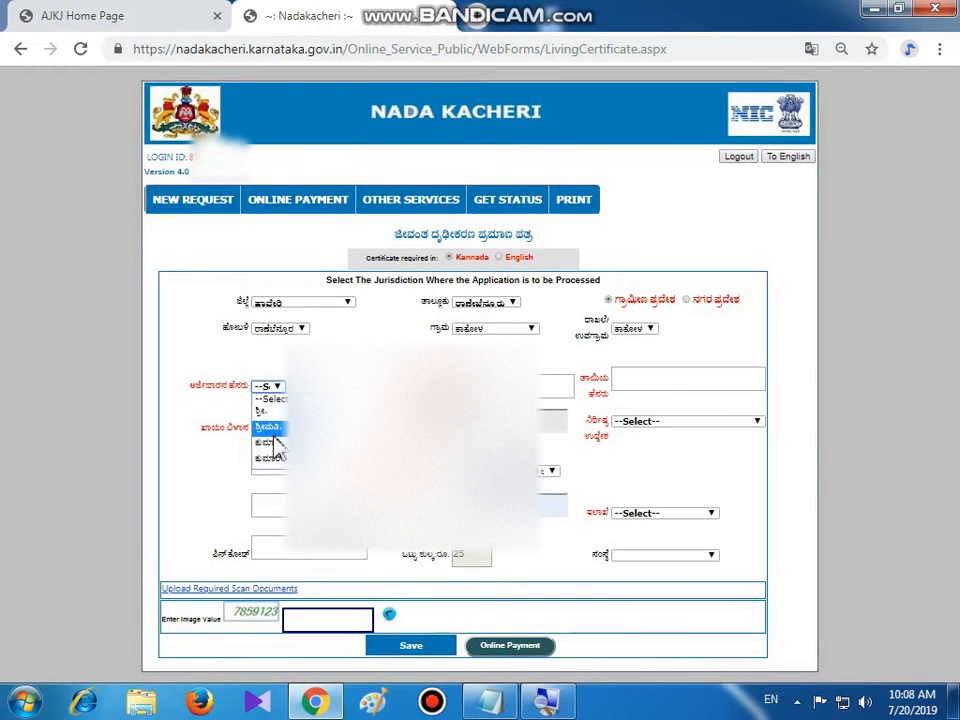
click(264, 410)
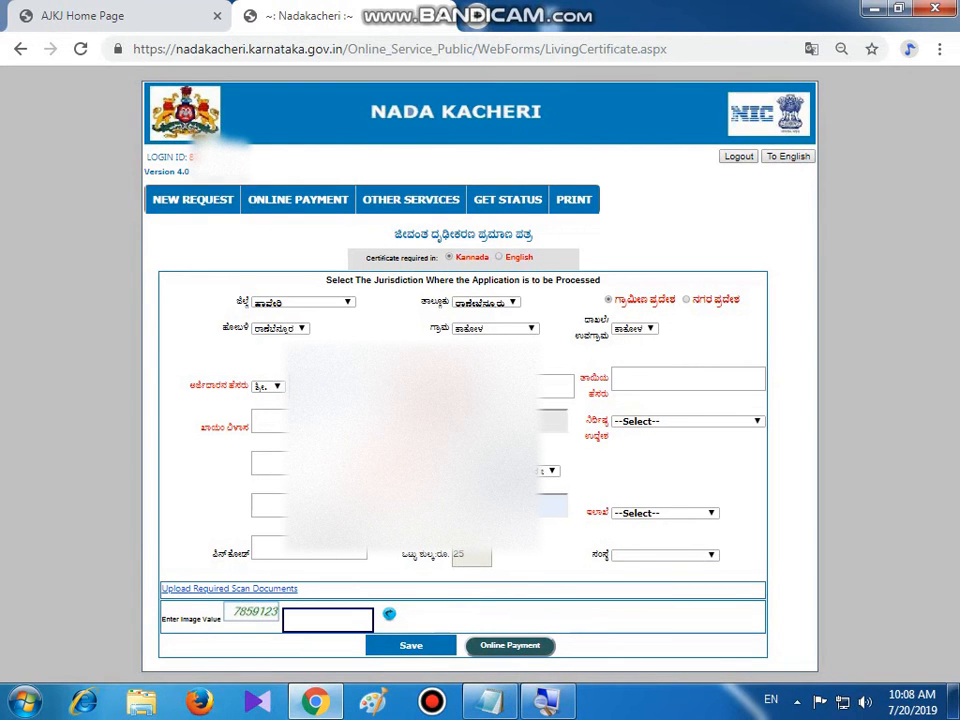
click(694, 380)
click(640, 422)
Fill the three address lines from saved entries and set pin code 581115
click(281, 419)
click(287, 461)
click(300, 463)
click(302, 502)
click(303, 506)
click(308, 557)
click(296, 548)
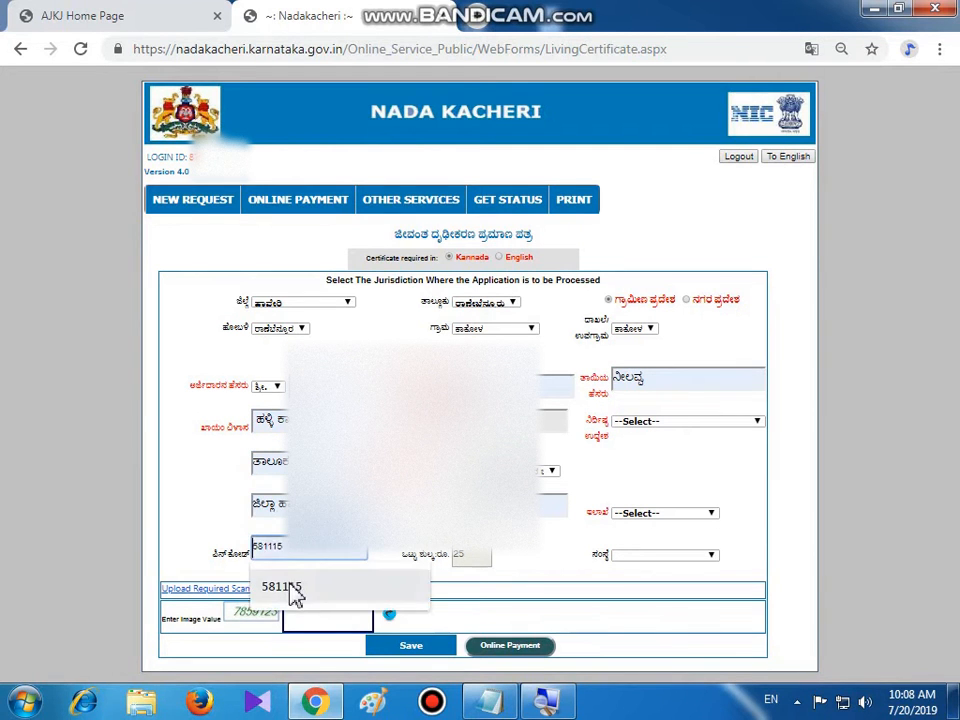
click(296, 592)
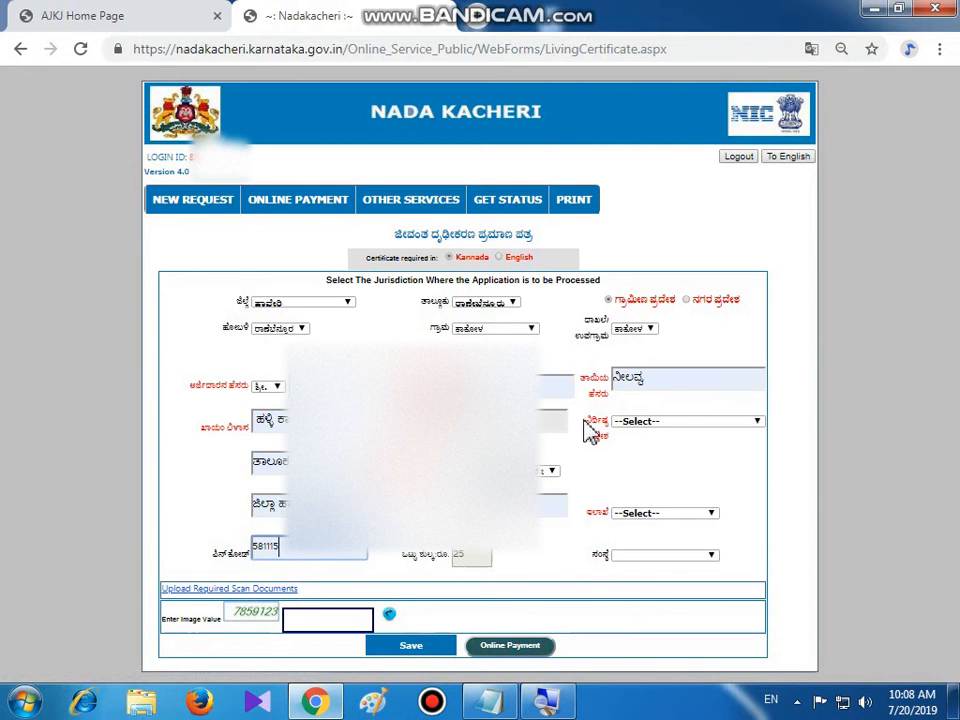
drag(590, 420, 611, 440)
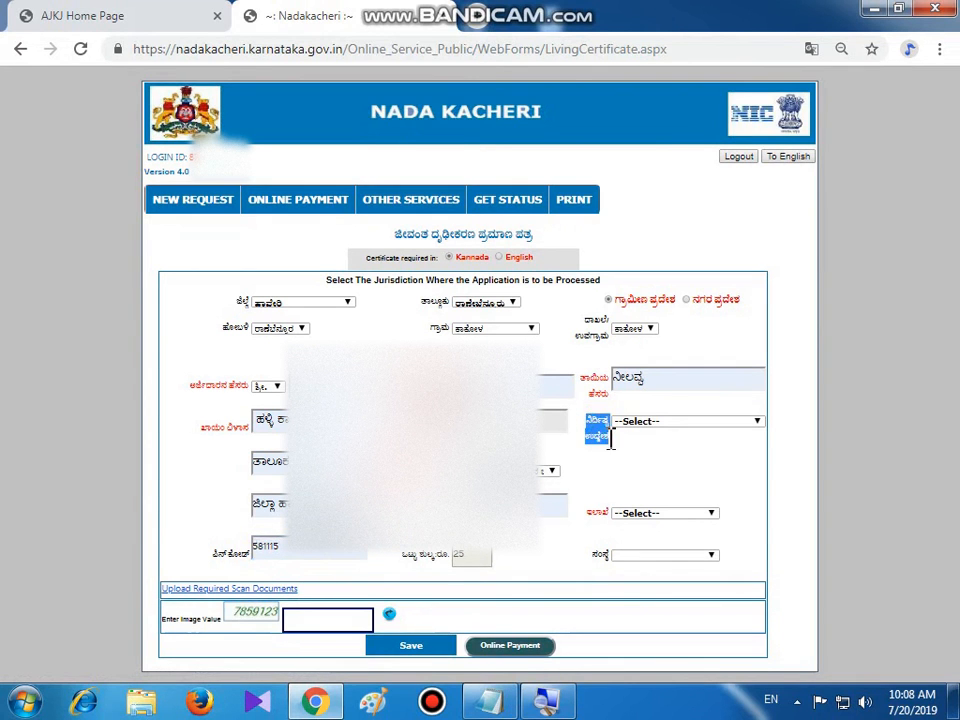
Choose ಉದ್ಯೋಗ as the ನಿರೀಕ್ಷಿತ ಉದ್ದೇಶ purpose and ಇತರ as the ಇಲಾಖೆ department
click(758, 426)
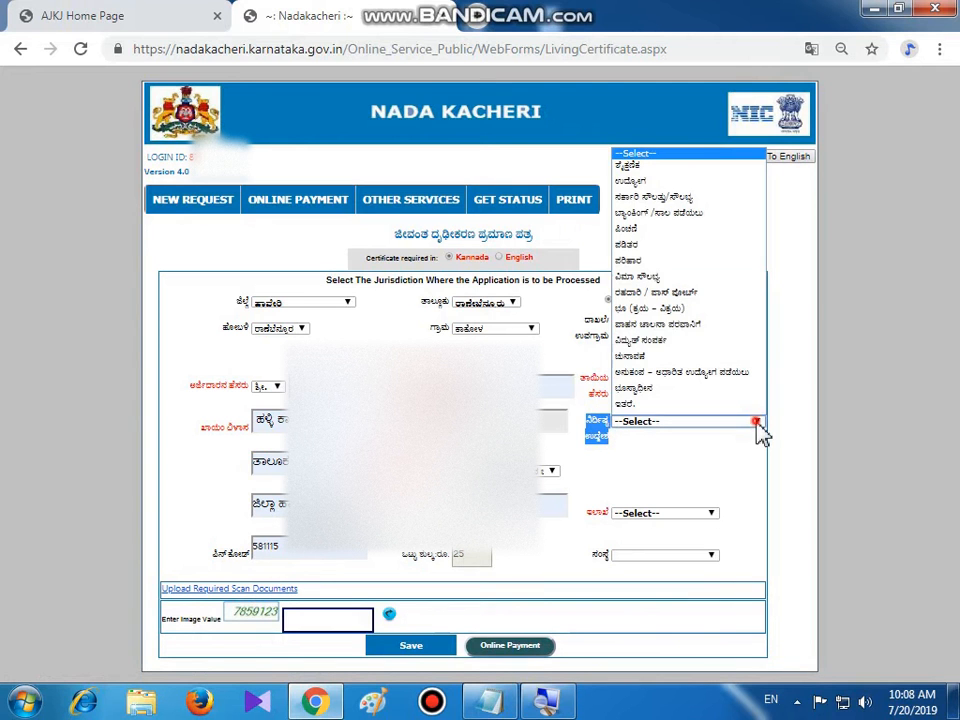
click(646, 185)
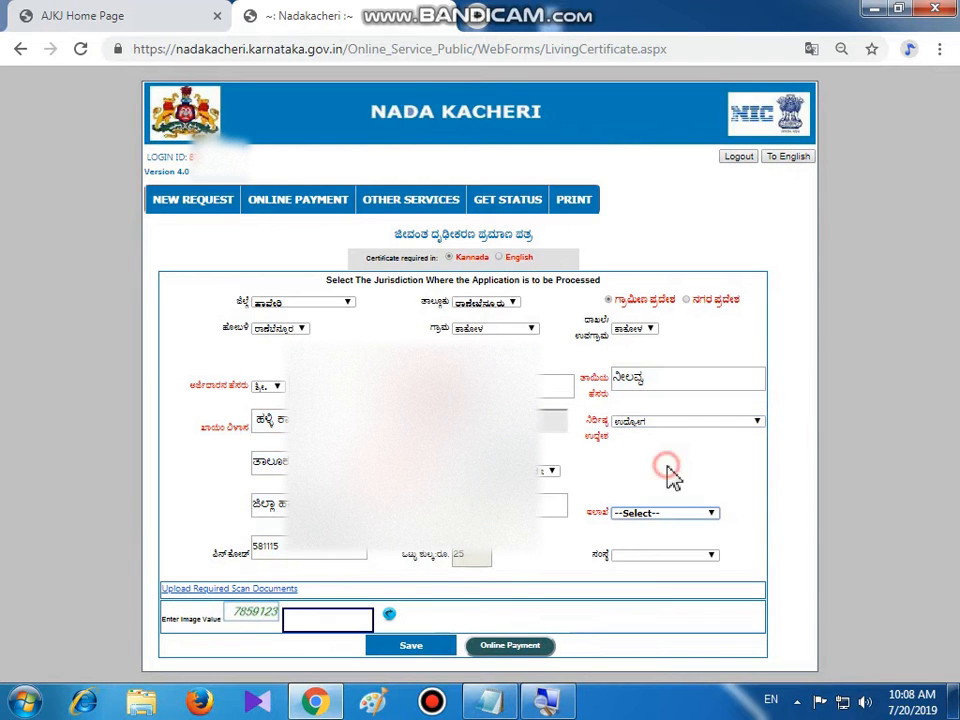
click(713, 514)
scroll(652, 358, down, 6)
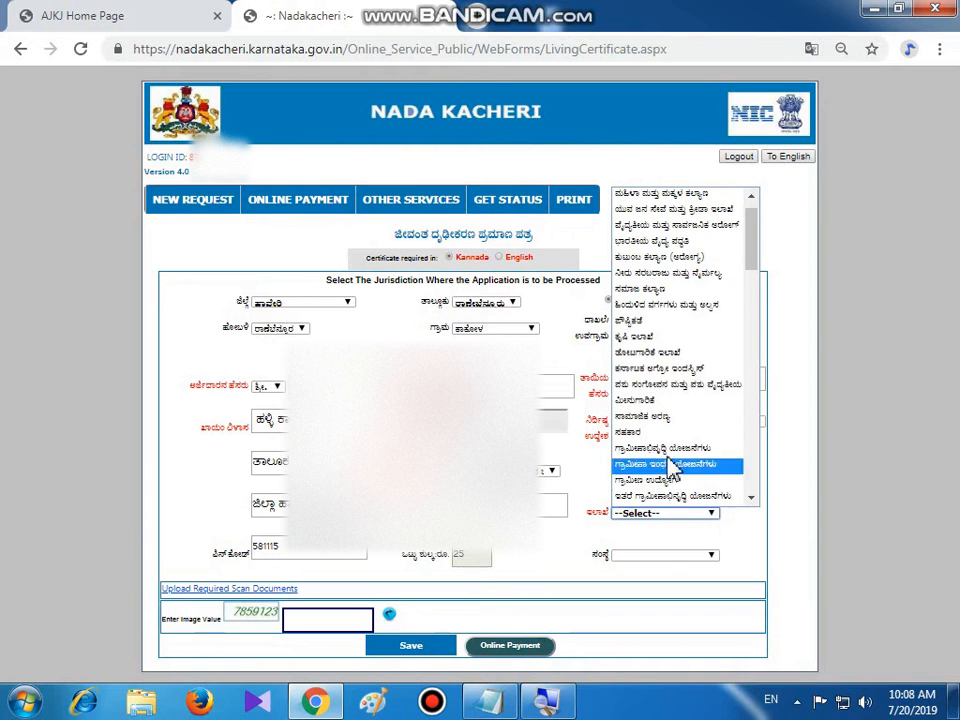
scroll(652, 358, down, 10)
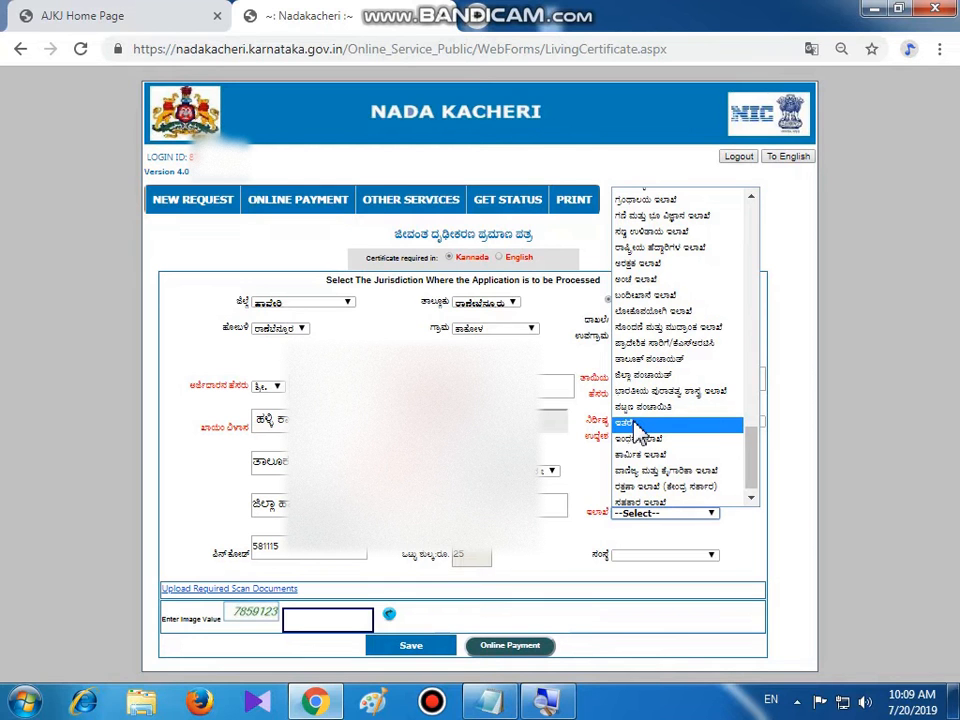
click(636, 425)
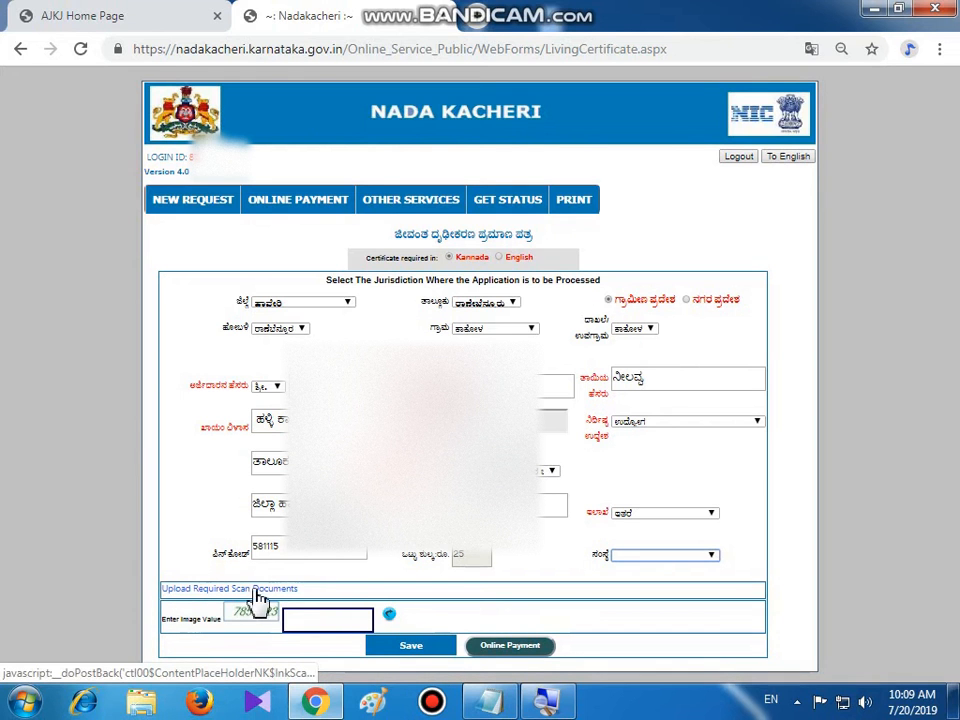
Upload Image (676)pdf from Dell > Desktop as the Address Proof
click(229, 597)
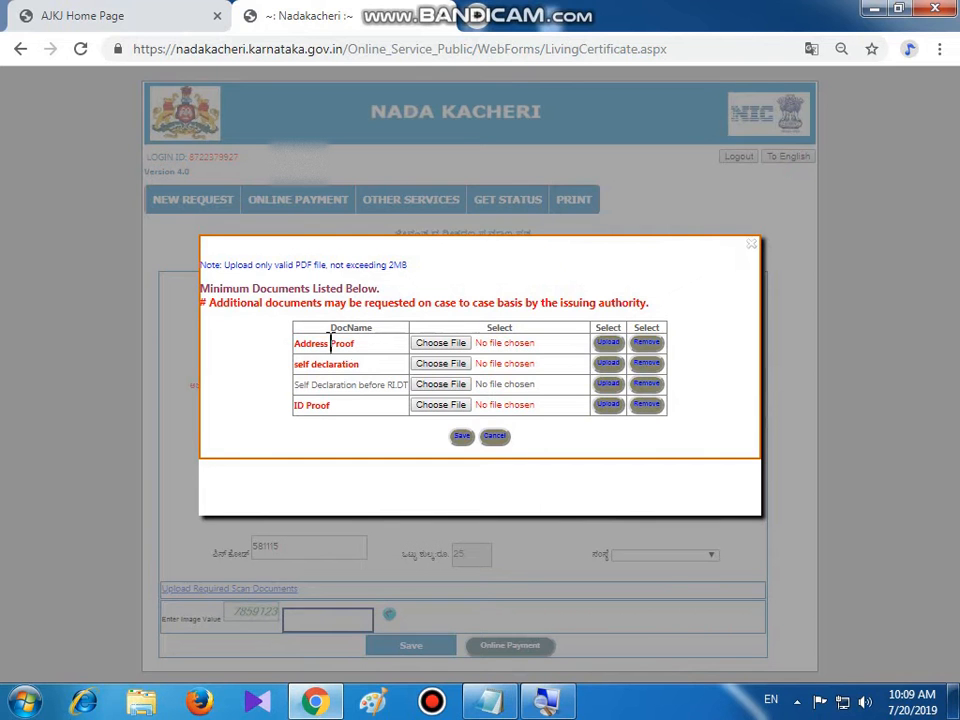
click(447, 344)
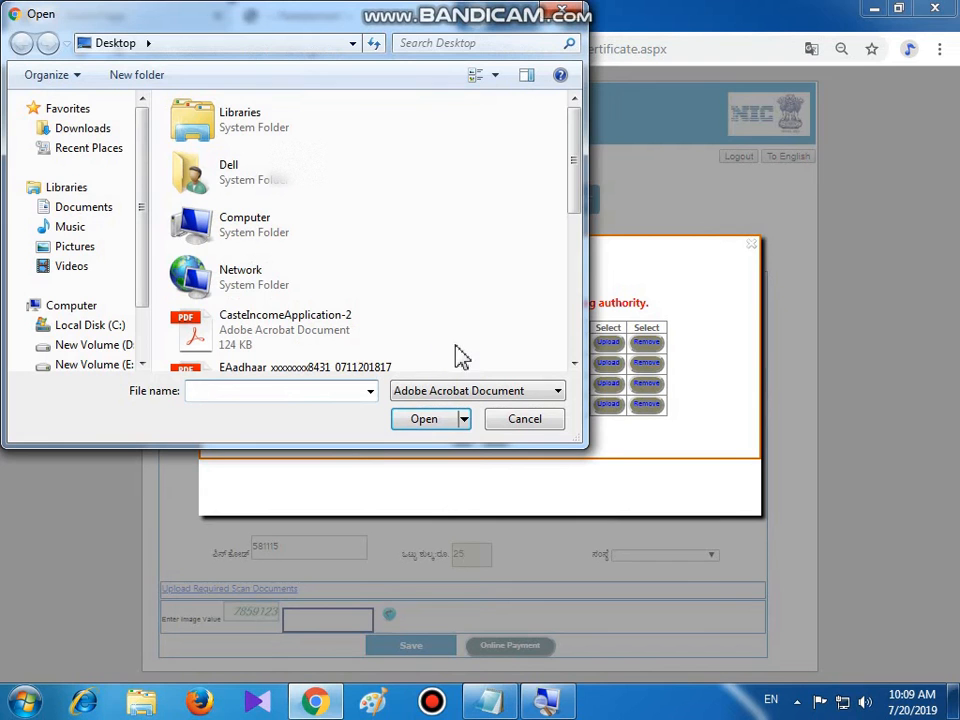
double_click(240, 178)
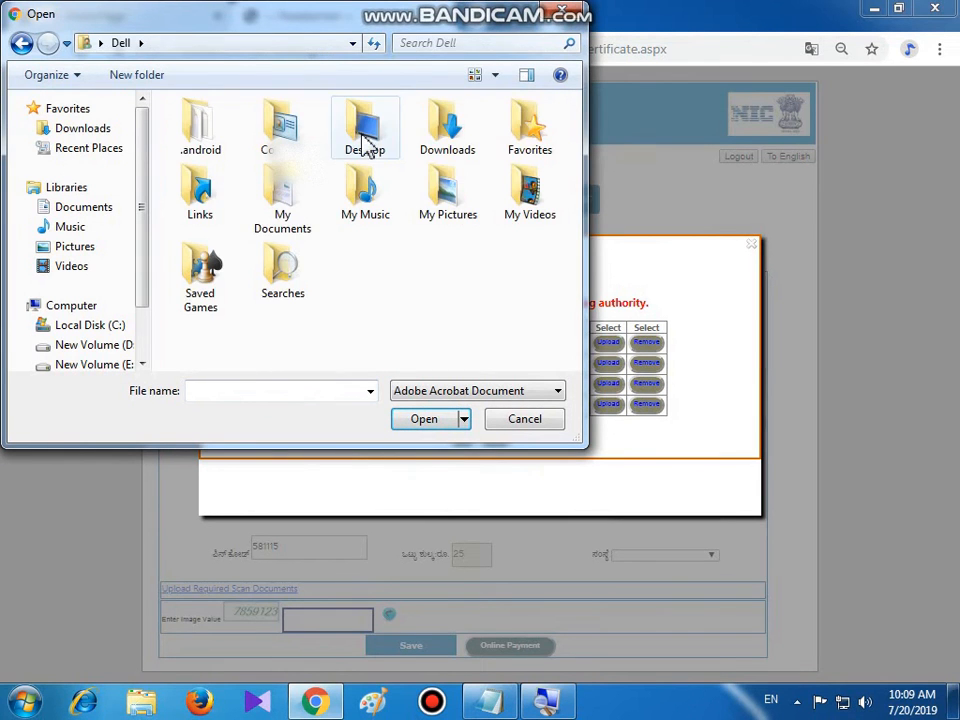
double_click(367, 148)
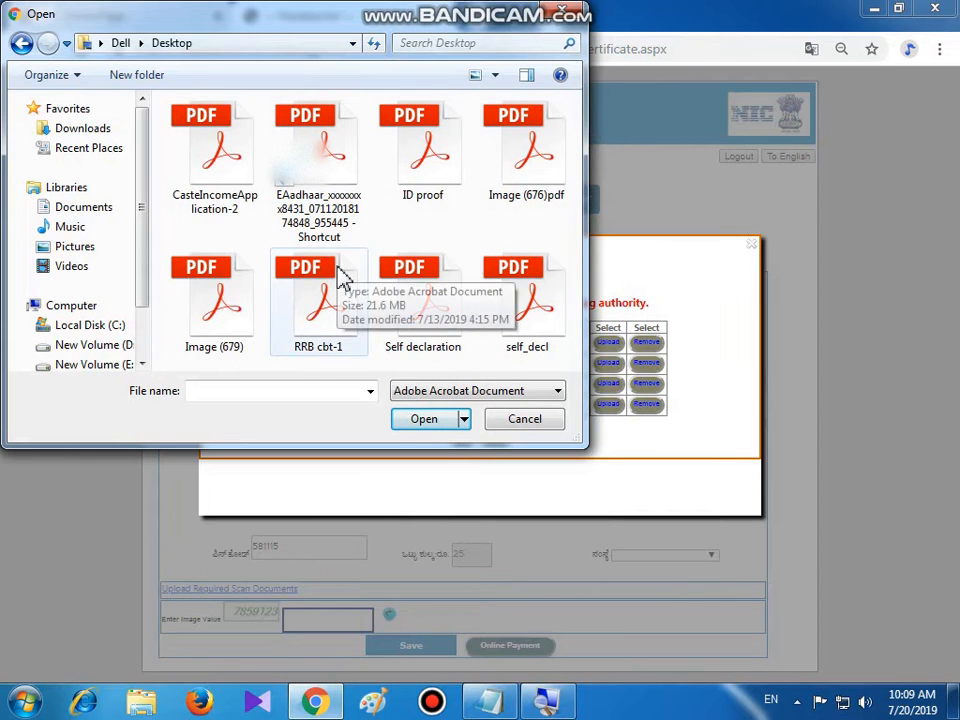
click(520, 152)
click(427, 424)
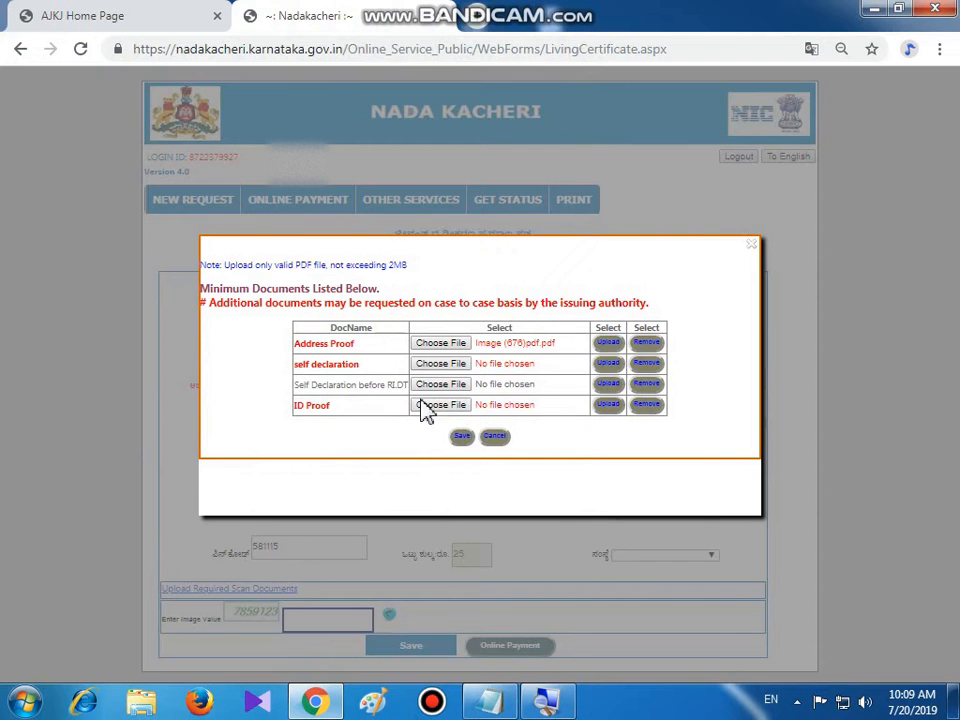
click(608, 343)
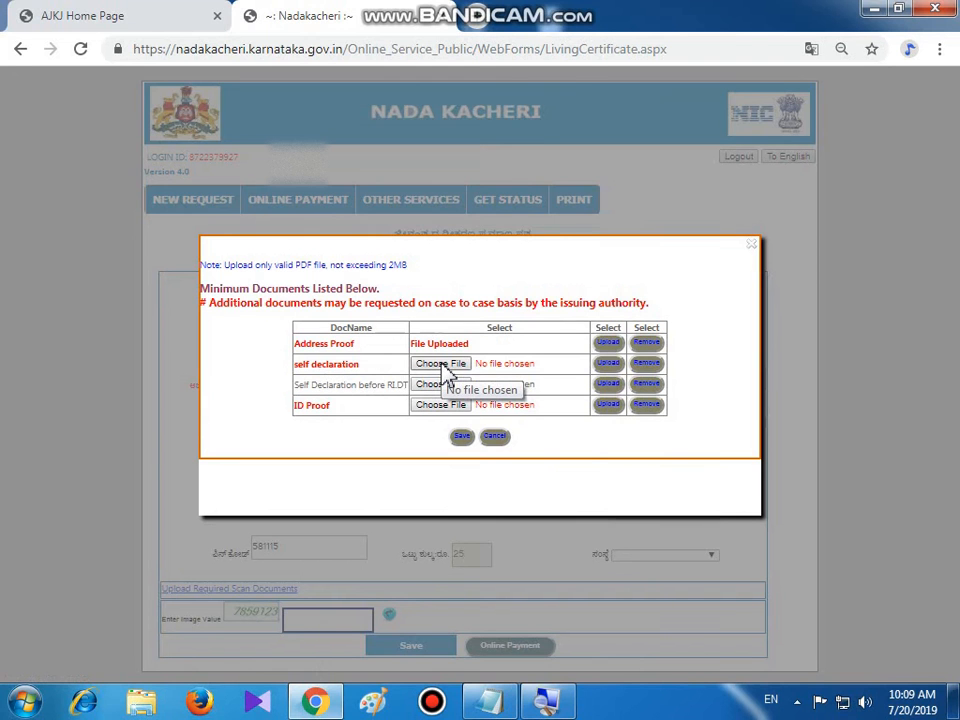
Upload the Self declaration PDF from Dell > Desktop as the self declaration
click(445, 366)
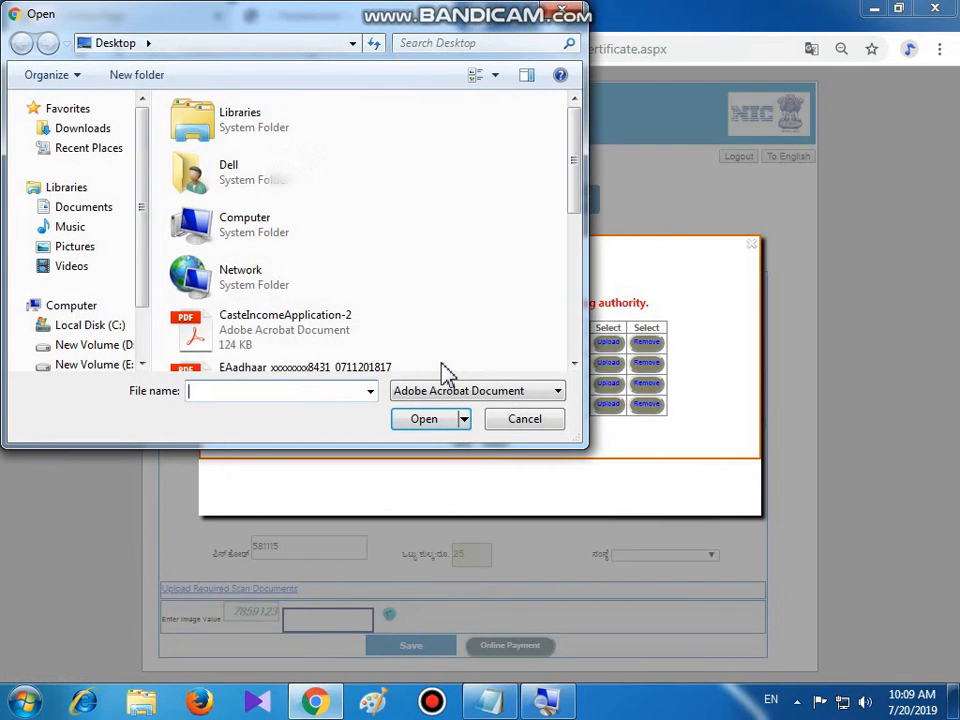
double_click(250, 185)
double_click(364, 131)
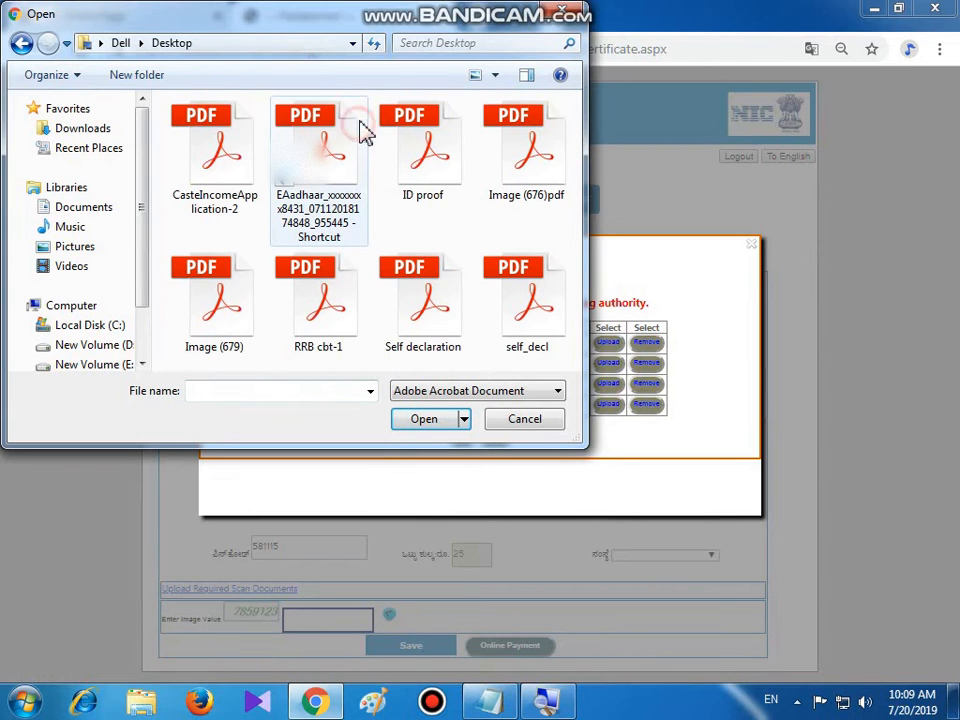
click(413, 289)
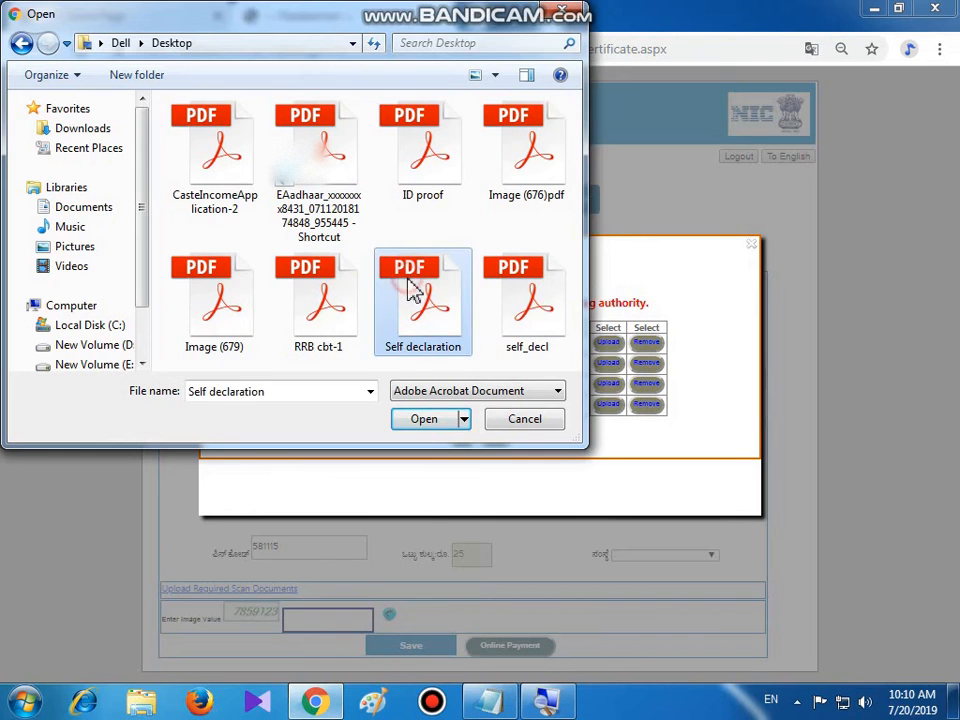
click(424, 422)
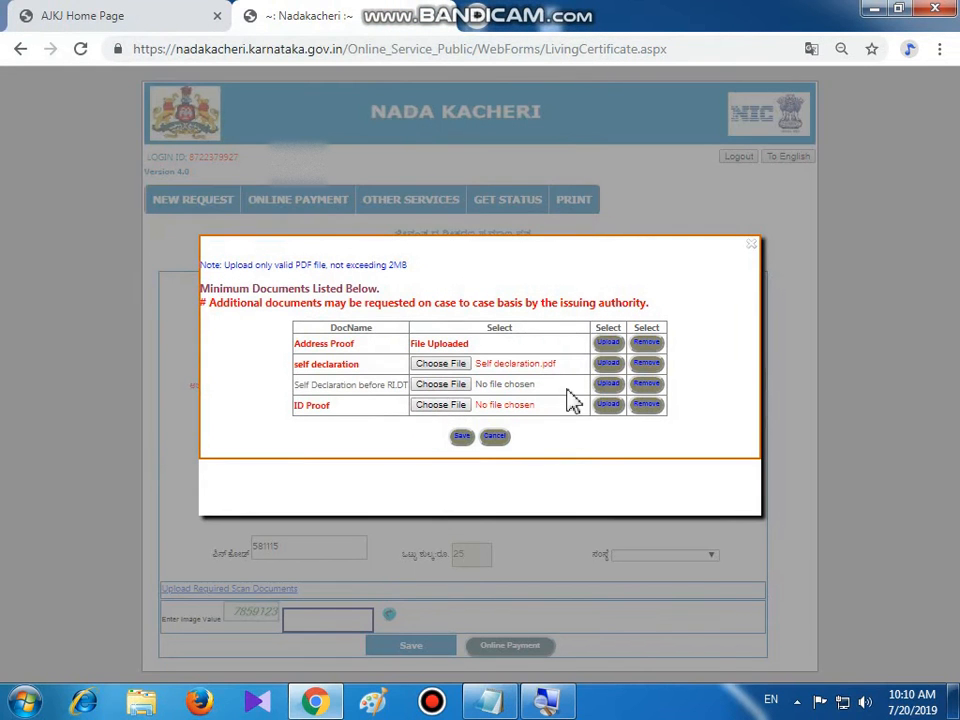
click(609, 363)
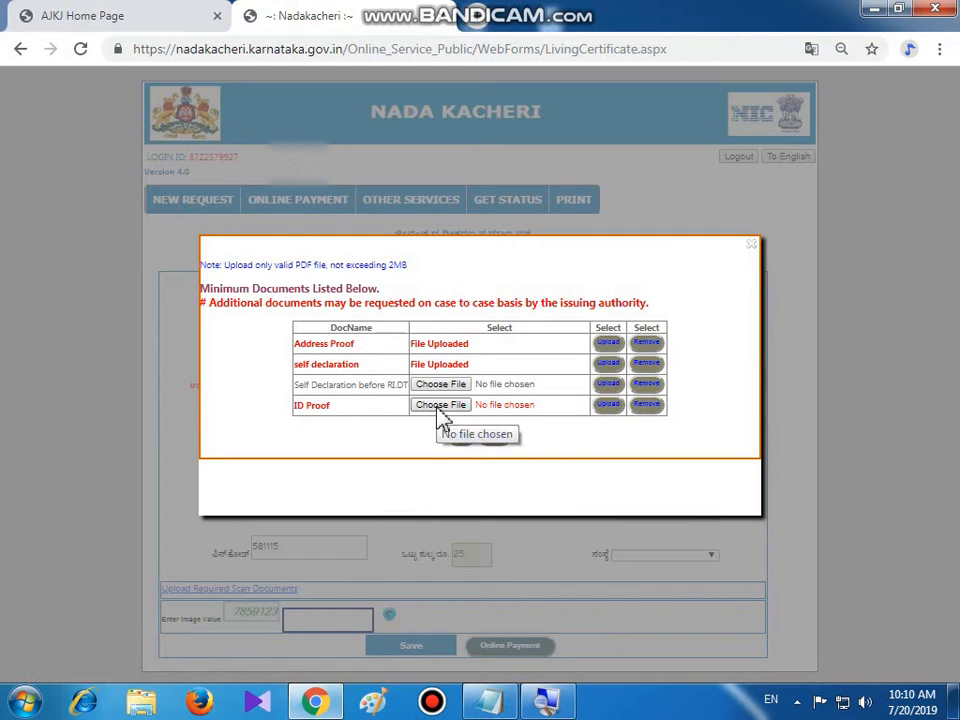
Upload Image (676)pdf from Dell > Desktop as the ID Proof
click(438, 413)
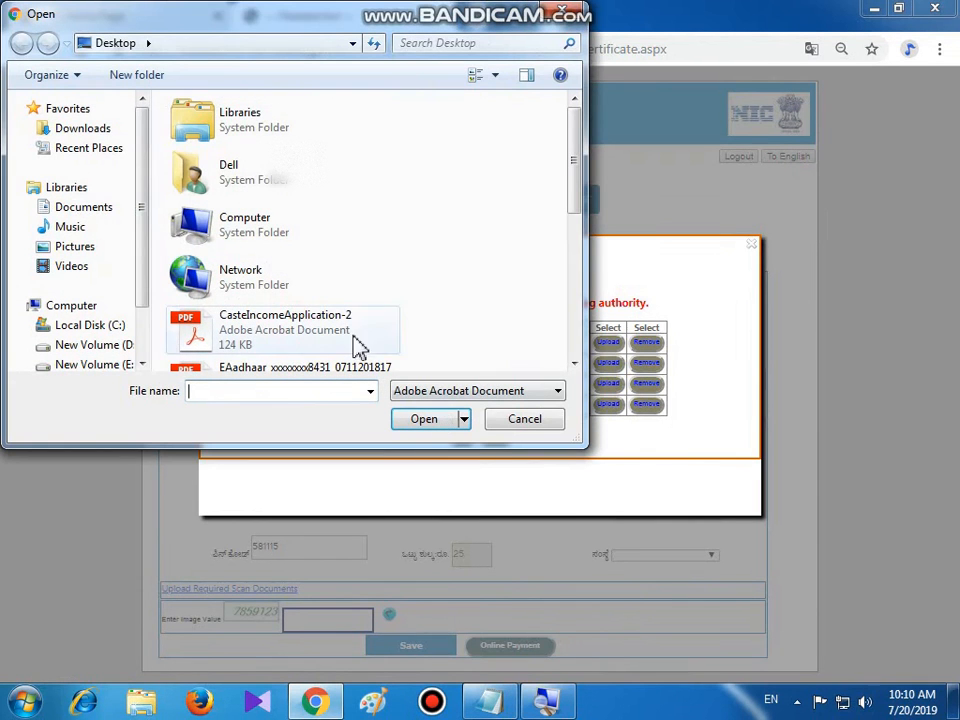
double_click(257, 189)
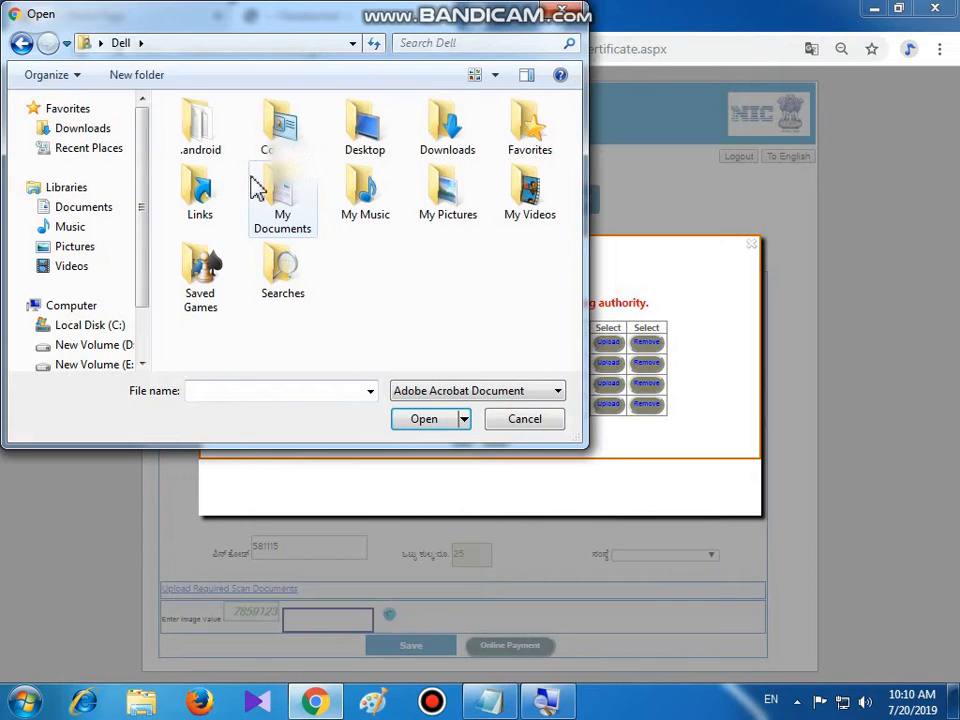
double_click(368, 150)
click(364, 150)
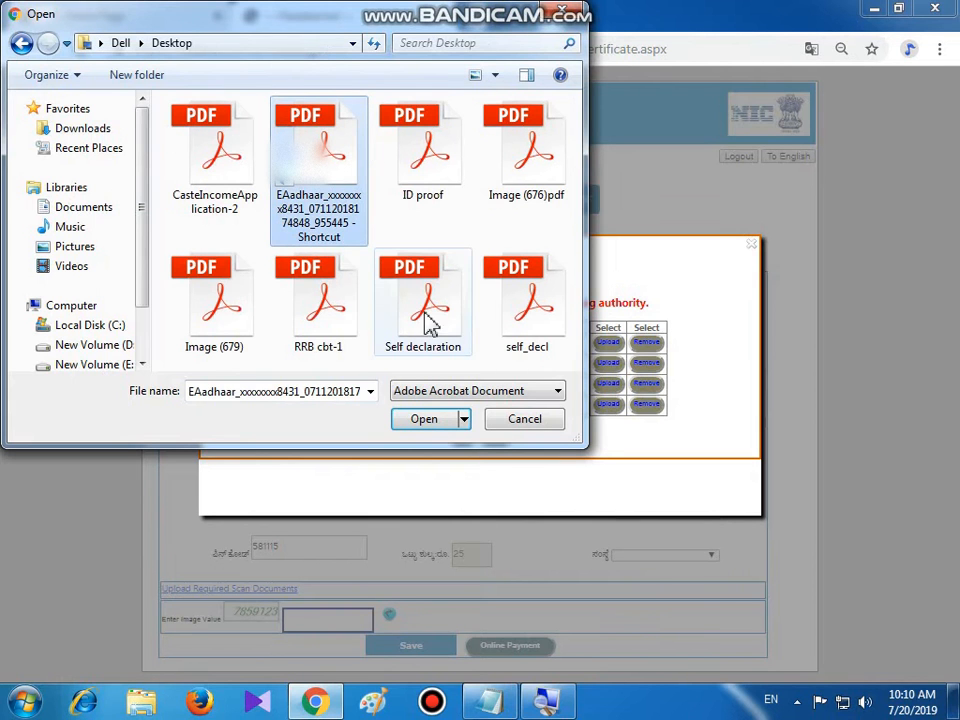
click(527, 173)
click(428, 425)
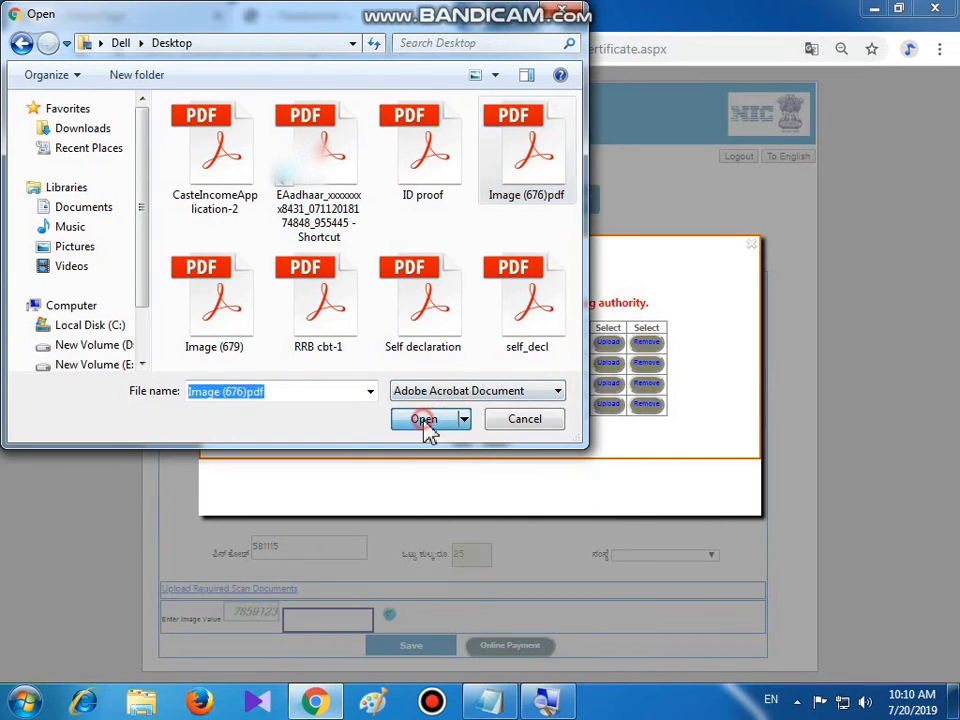
click(608, 406)
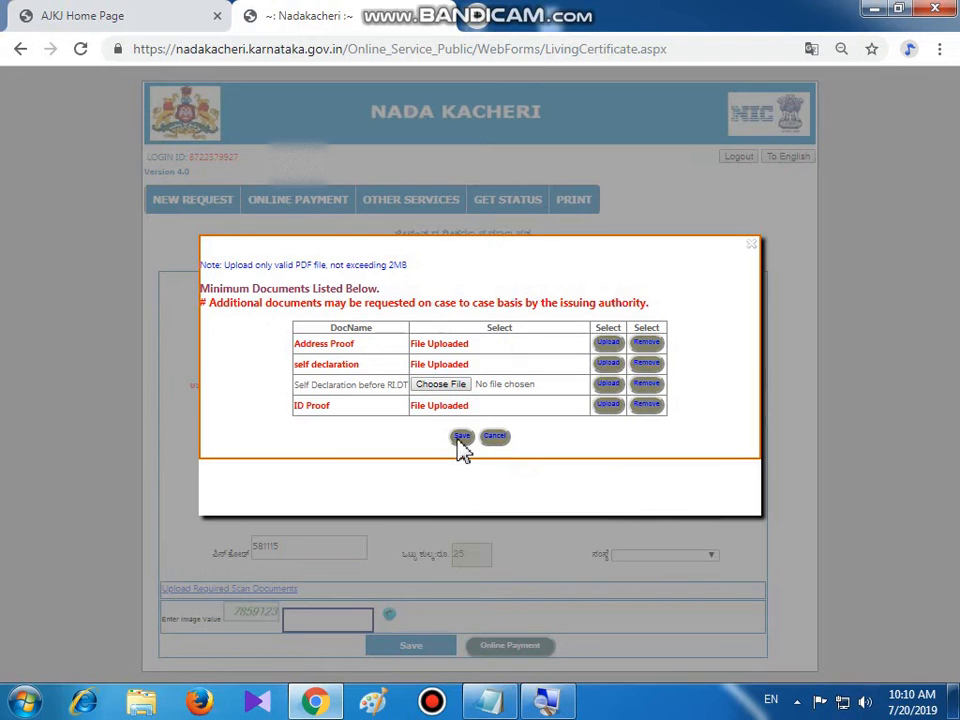
Save the uploaded documents, enter the image verification value, and save the application
click(464, 442)
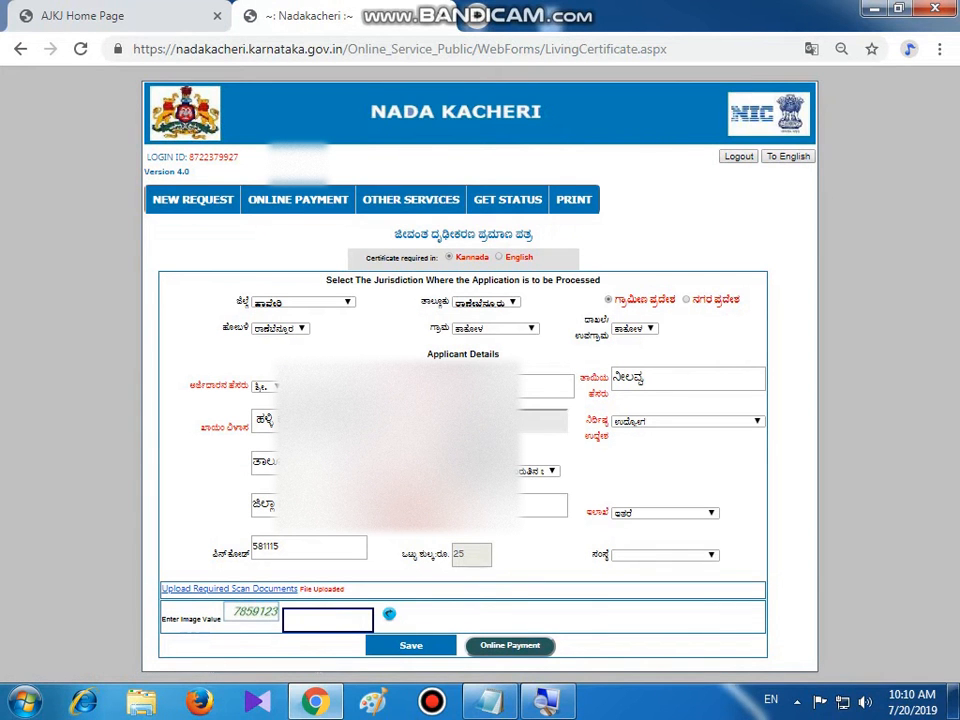
click(300, 619)
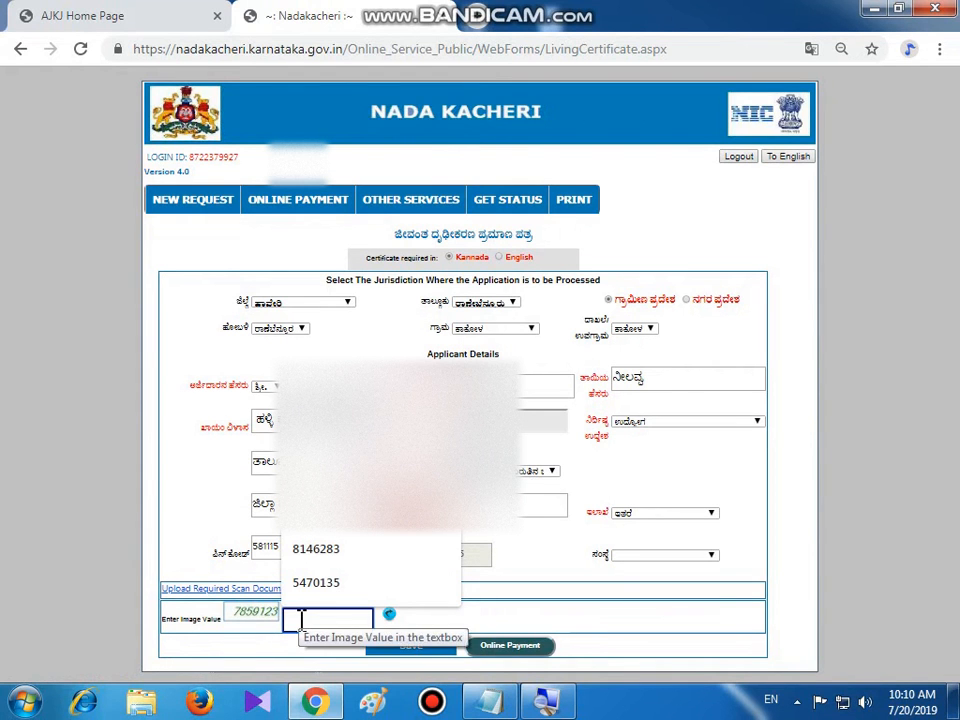
text(7859123)
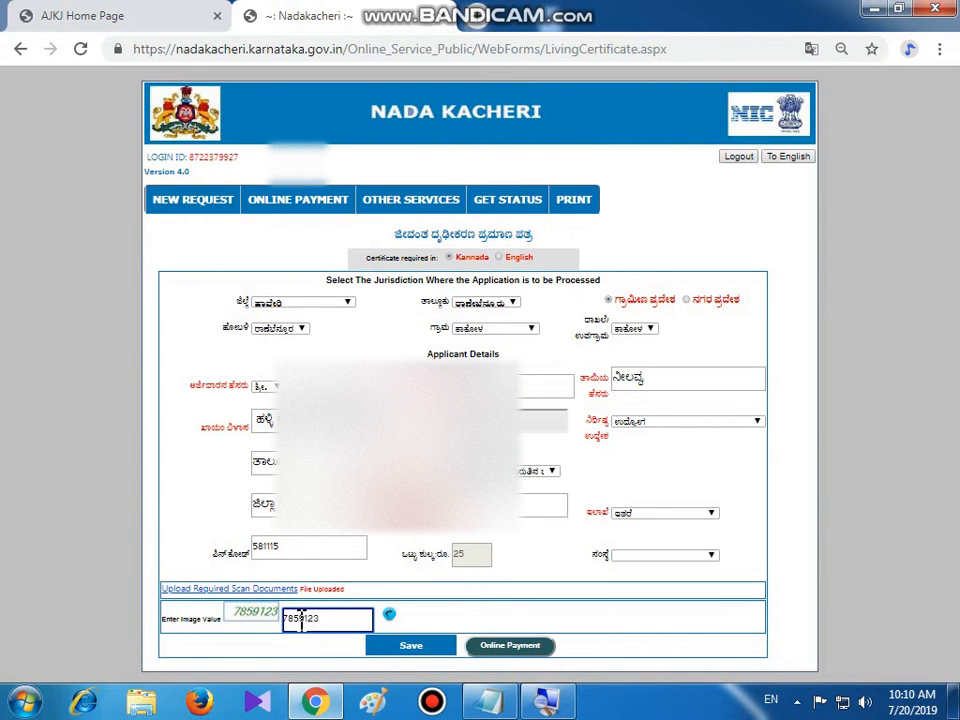
click(420, 648)
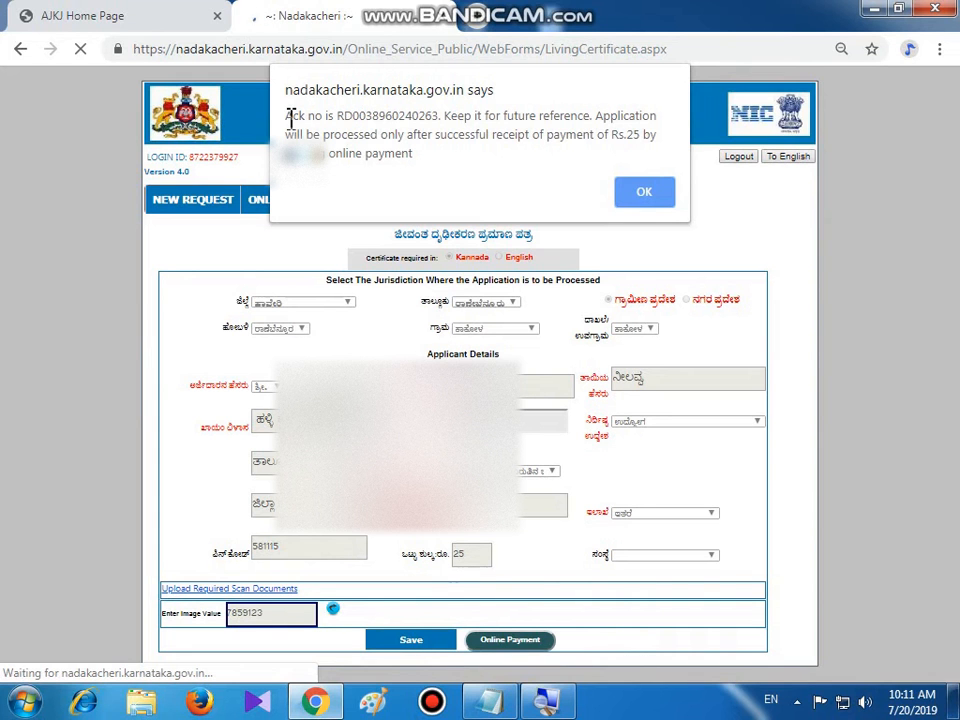
Review the acknowledgement number and Rs.25 online payment condition, then dismiss the notice with OK
drag(287, 116, 588, 116)
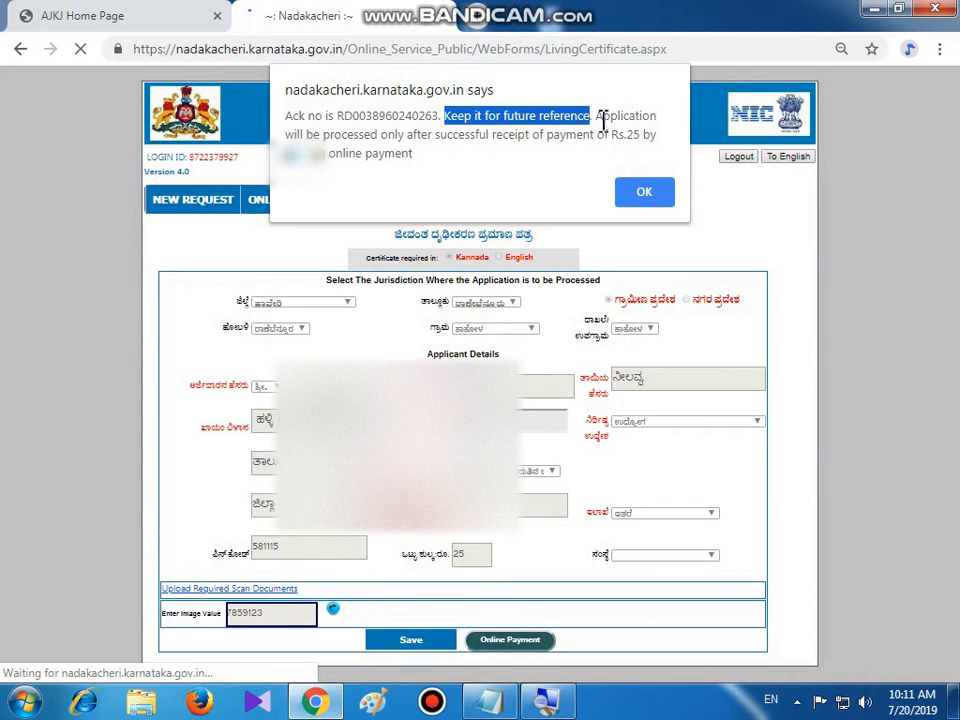
drag(597, 116, 681, 113)
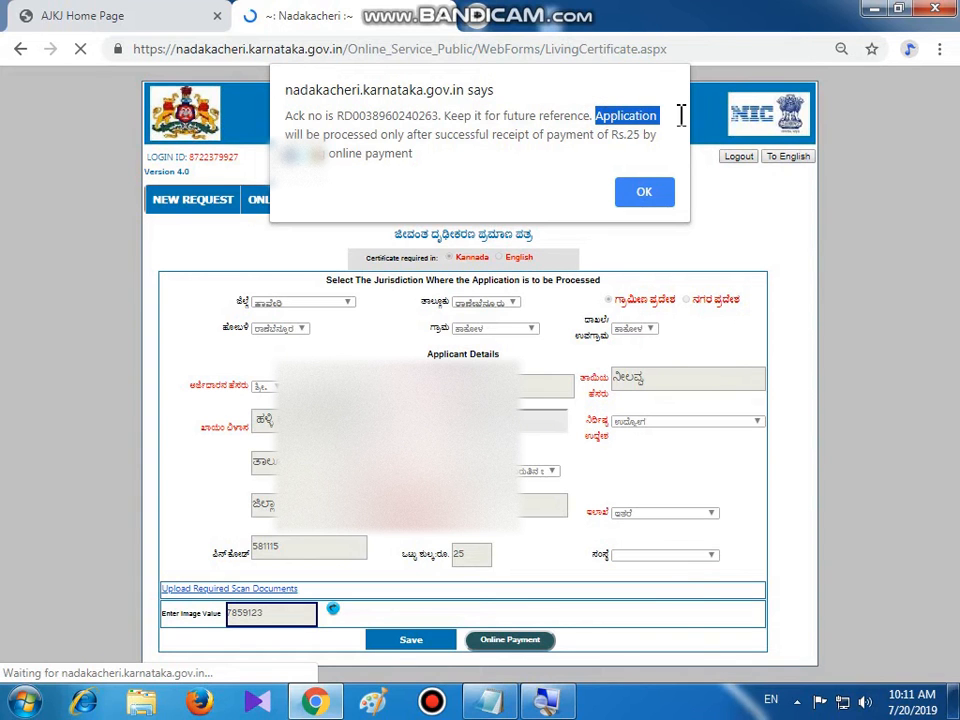
drag(289, 133, 655, 137)
drag(285, 153, 418, 153)
click(420, 153)
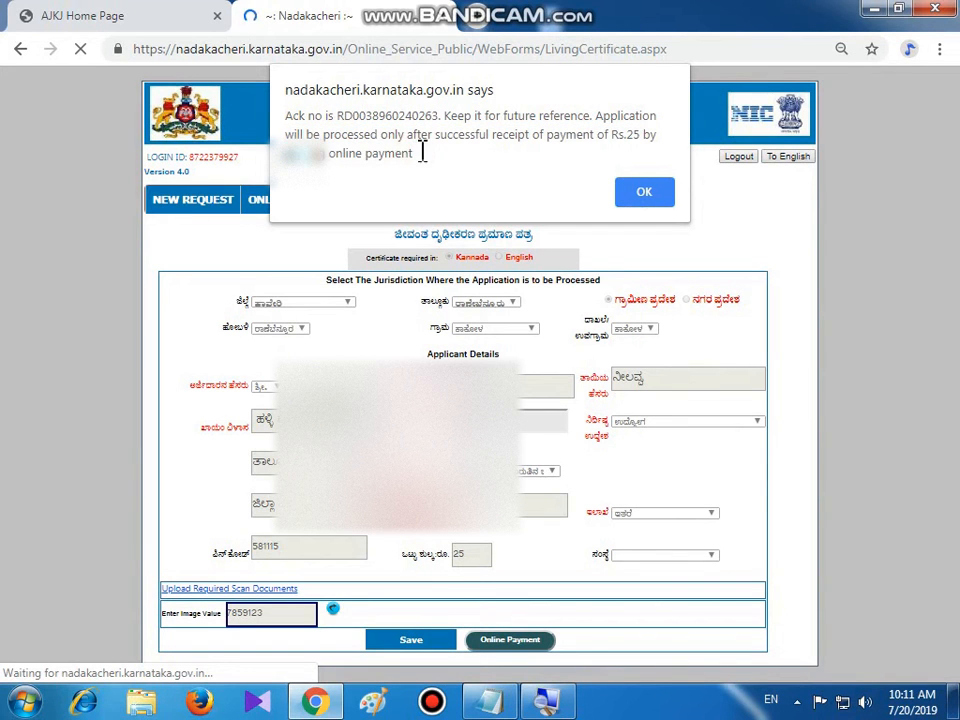
click(649, 194)
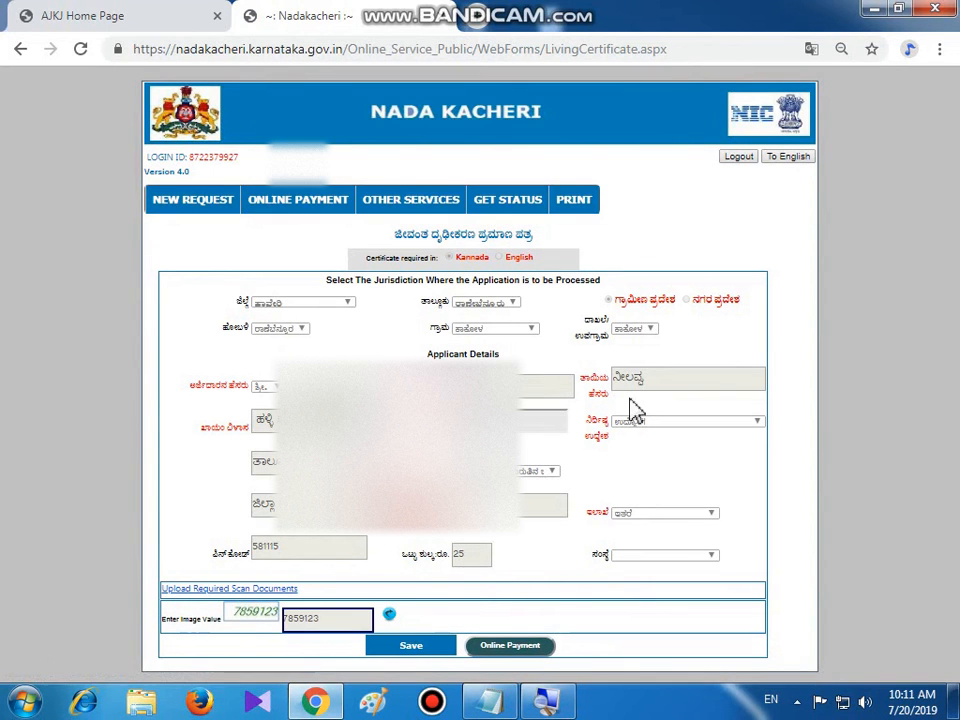
Choose online payment, accept all terms and conditions, and pick SBI ePay for the 25 rupee fee
click(513, 648)
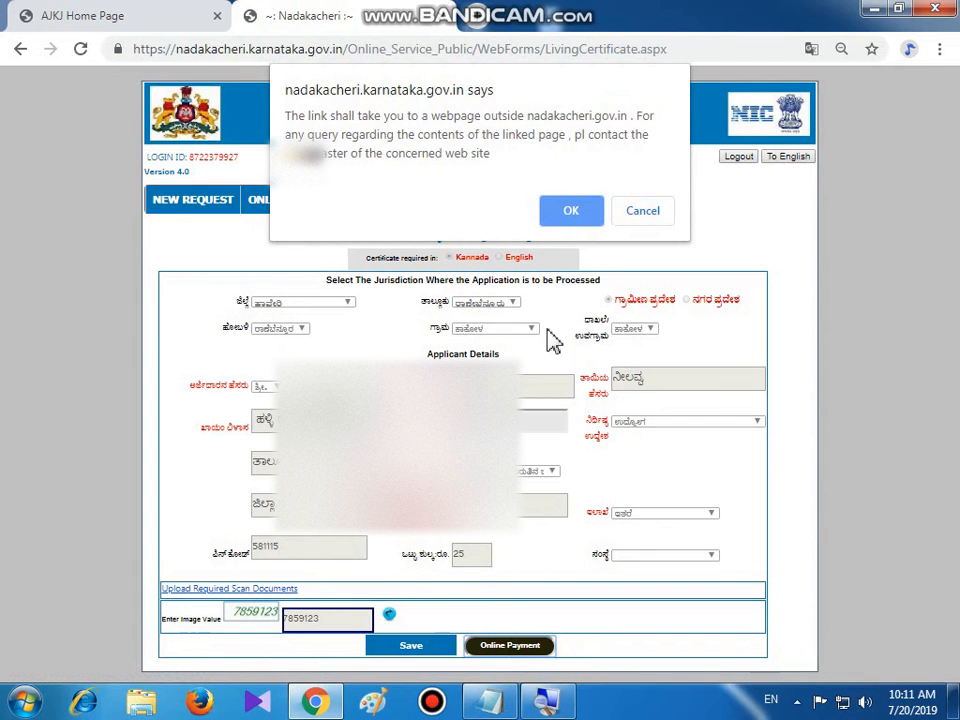
click(574, 215)
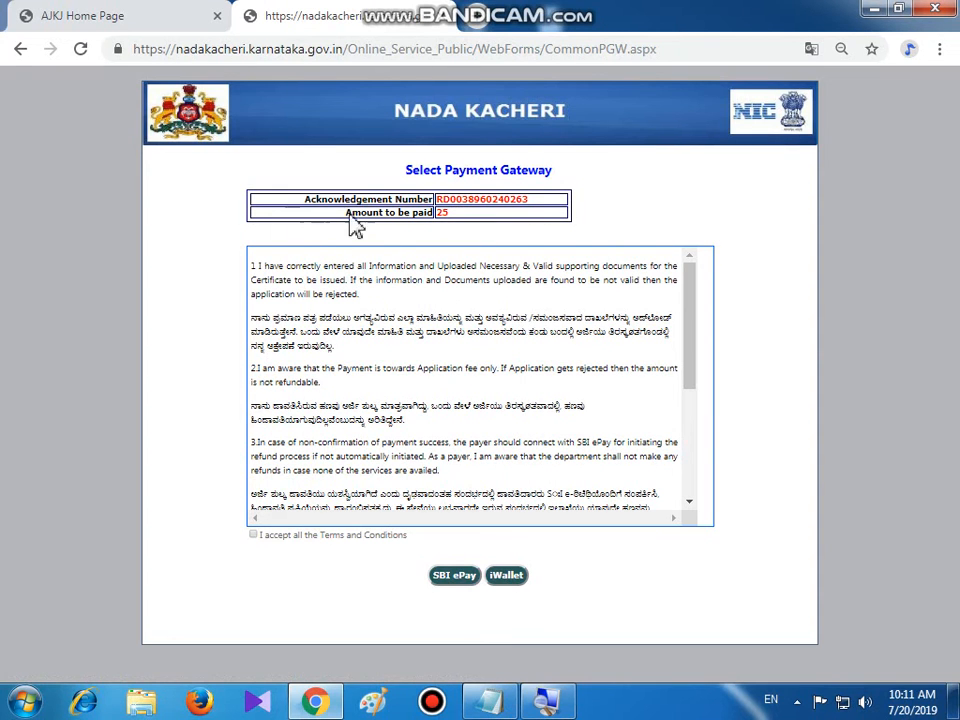
click(253, 535)
click(455, 580)
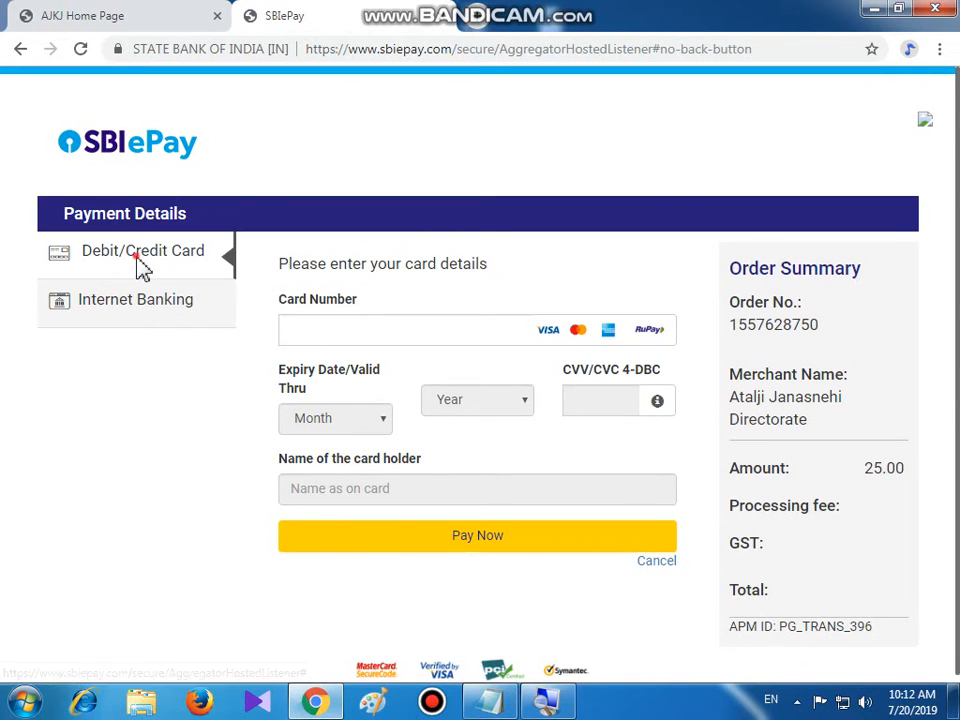
Enter the debit card number and set its expiry to August and the card's year
click(308, 332)
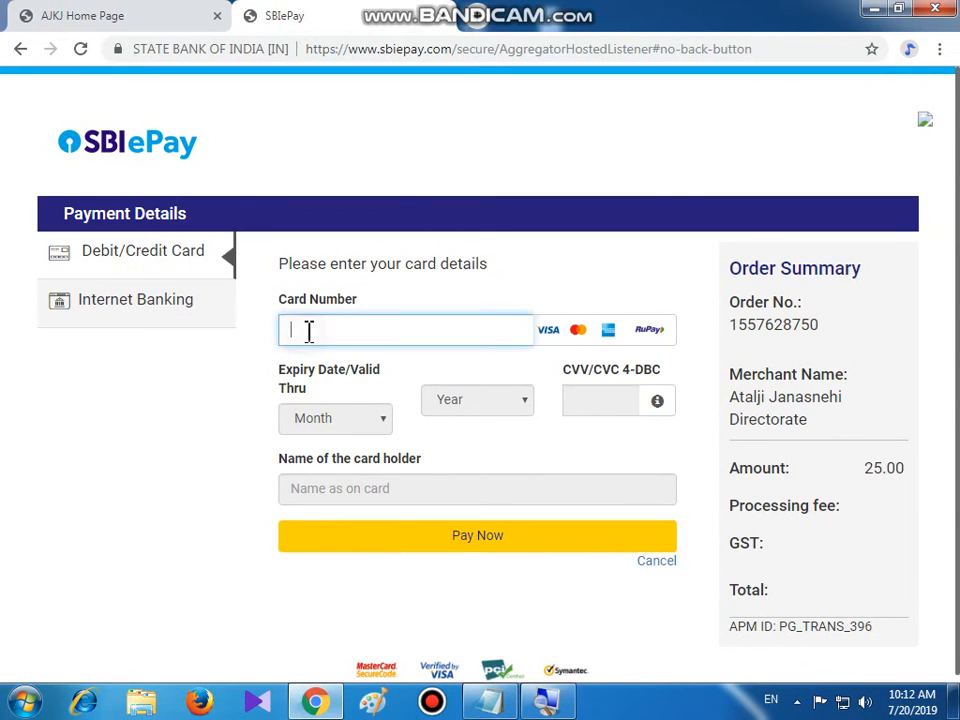
text(52)
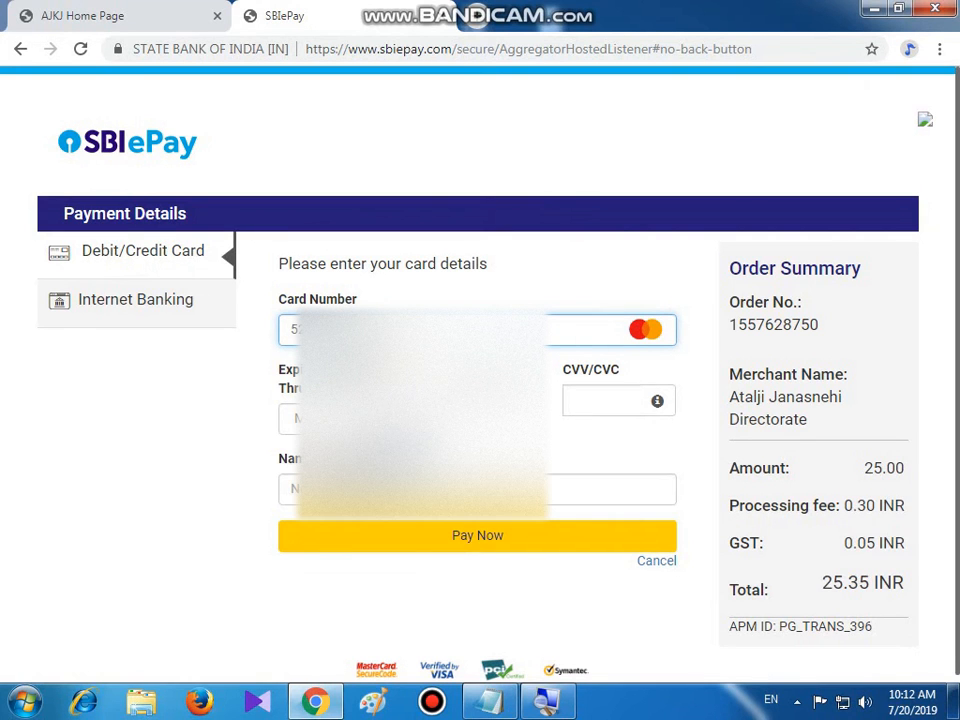
click(330, 418)
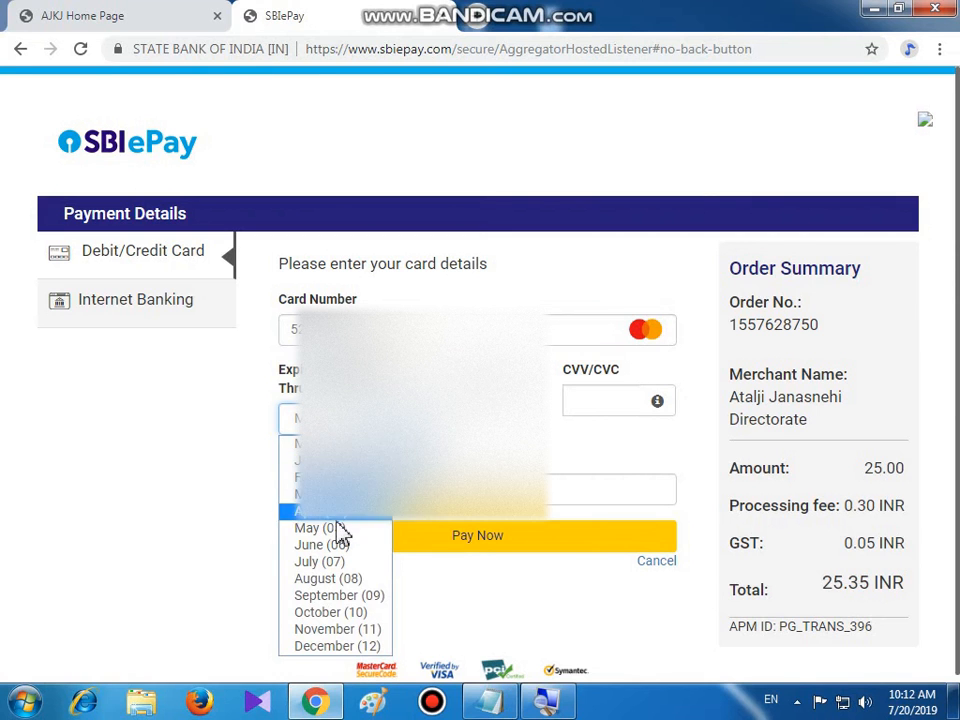
click(344, 578)
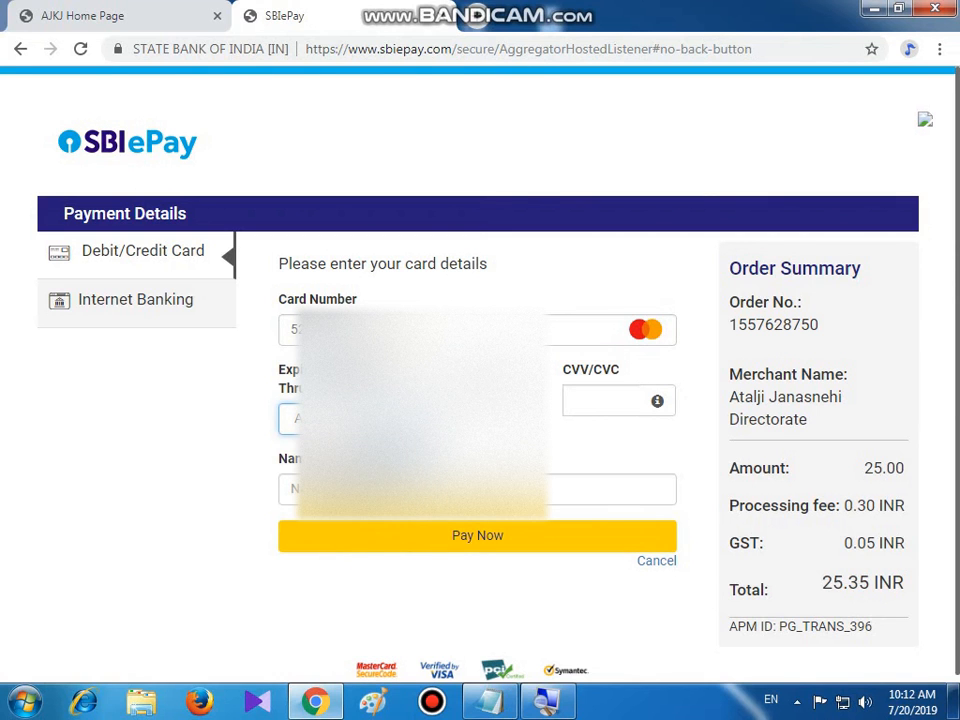
click(470, 418)
scroll(450, 96, down, 1)
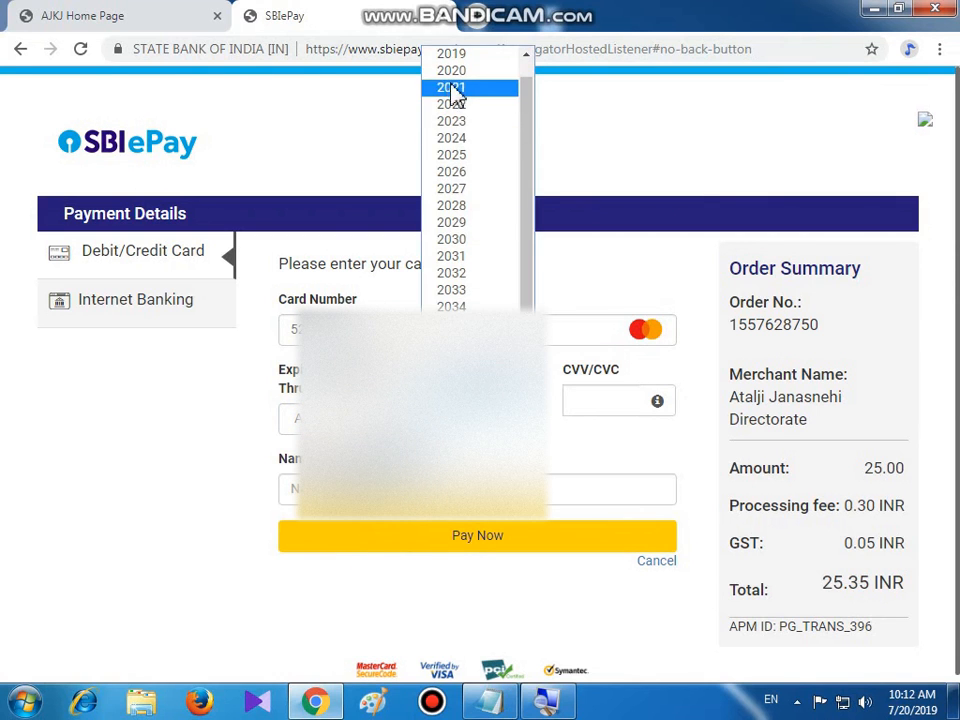
click(455, 72)
Enter the CVV and card holder's name, then pay the 25.35 INR total
click(594, 400)
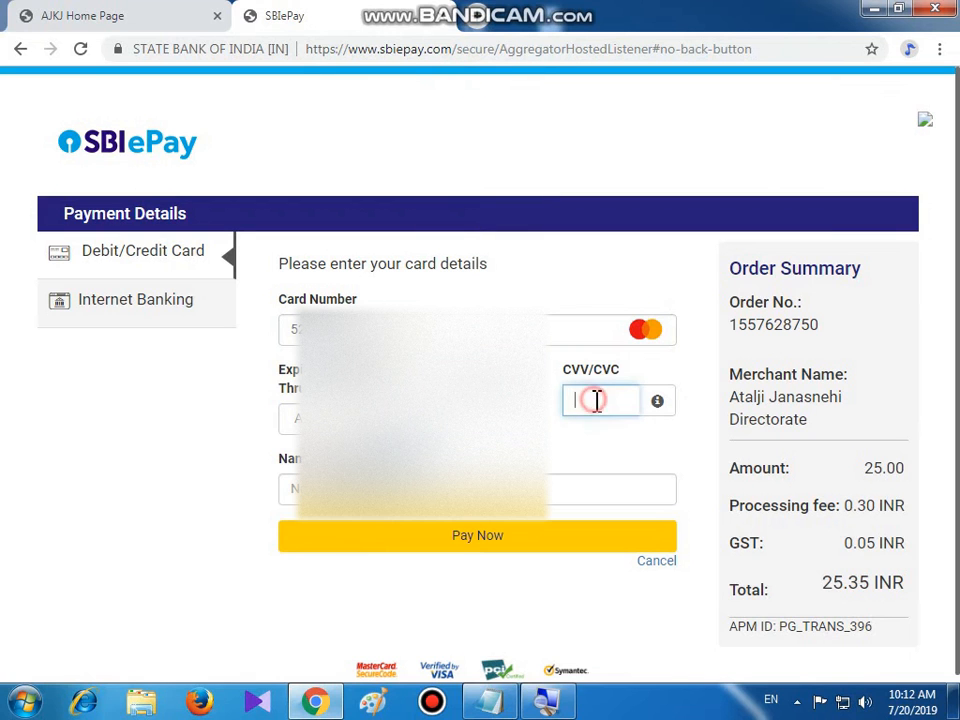
click(450, 489)
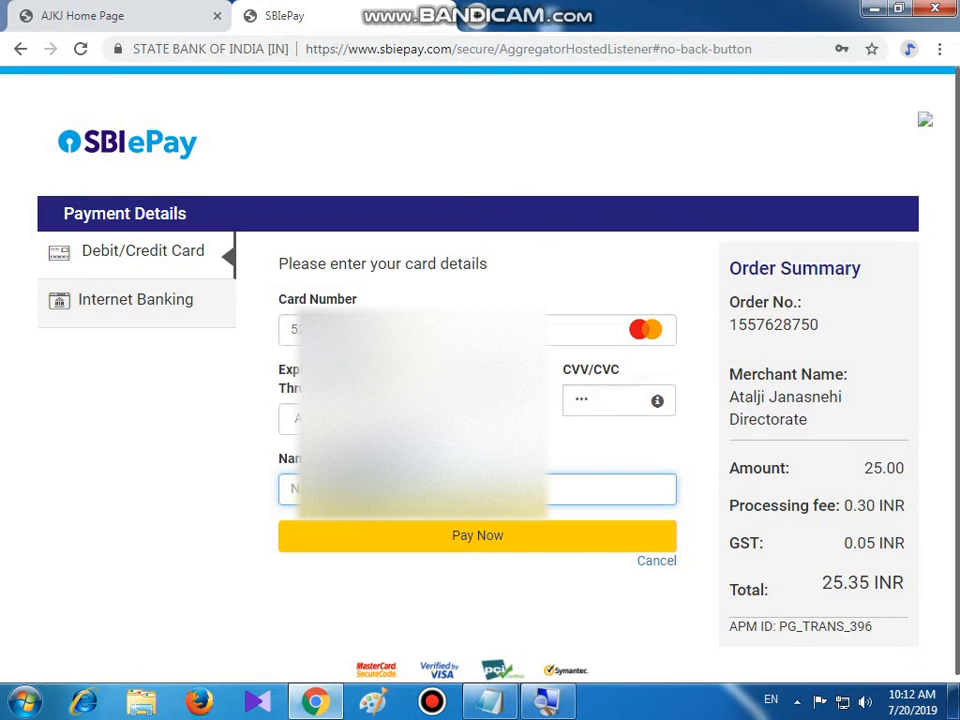
text(n)
click(478, 542)
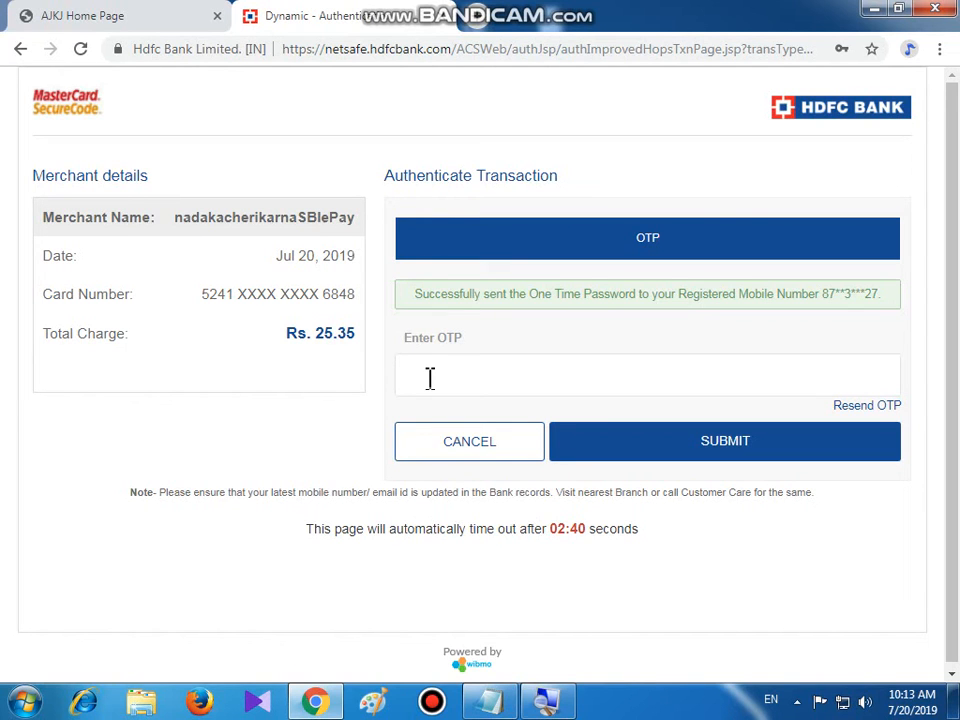
Enter the bank's one-time password and submit it to authorise the Rs. 25.35 charge
text(••••••)
click(709, 446)
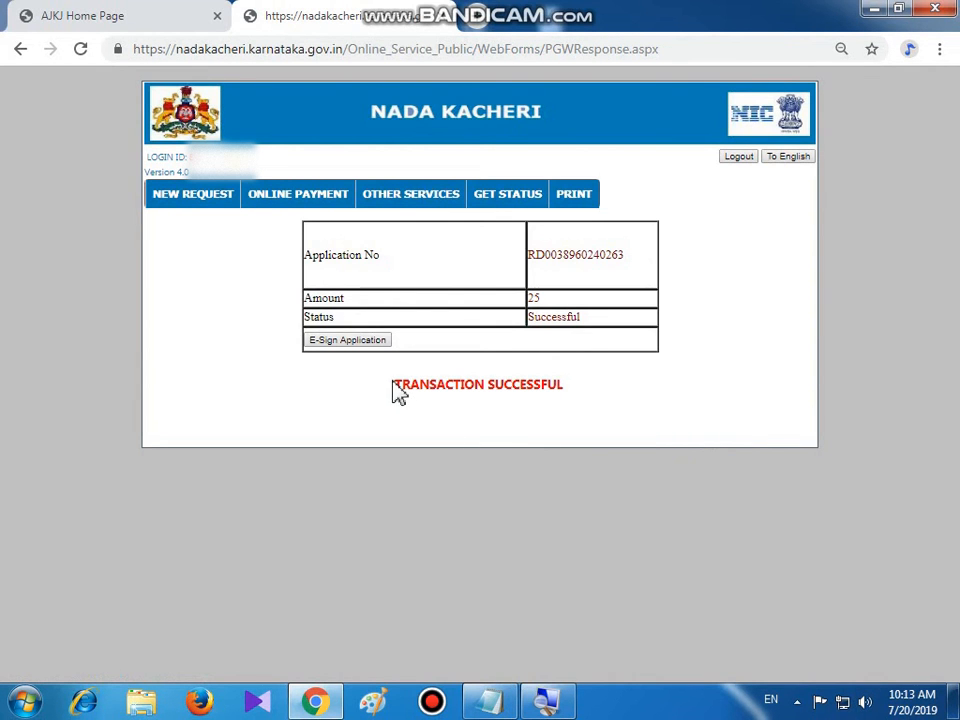
Open the E-Sign Application preview of the paid Living Certificate application
drag(398, 386, 579, 396)
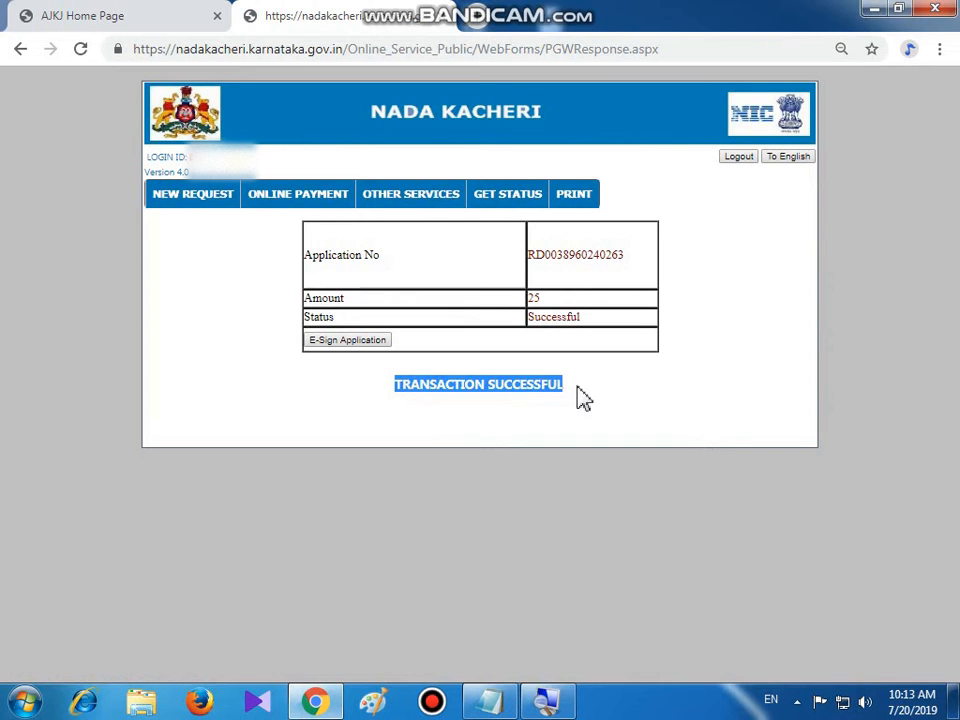
click(580, 396)
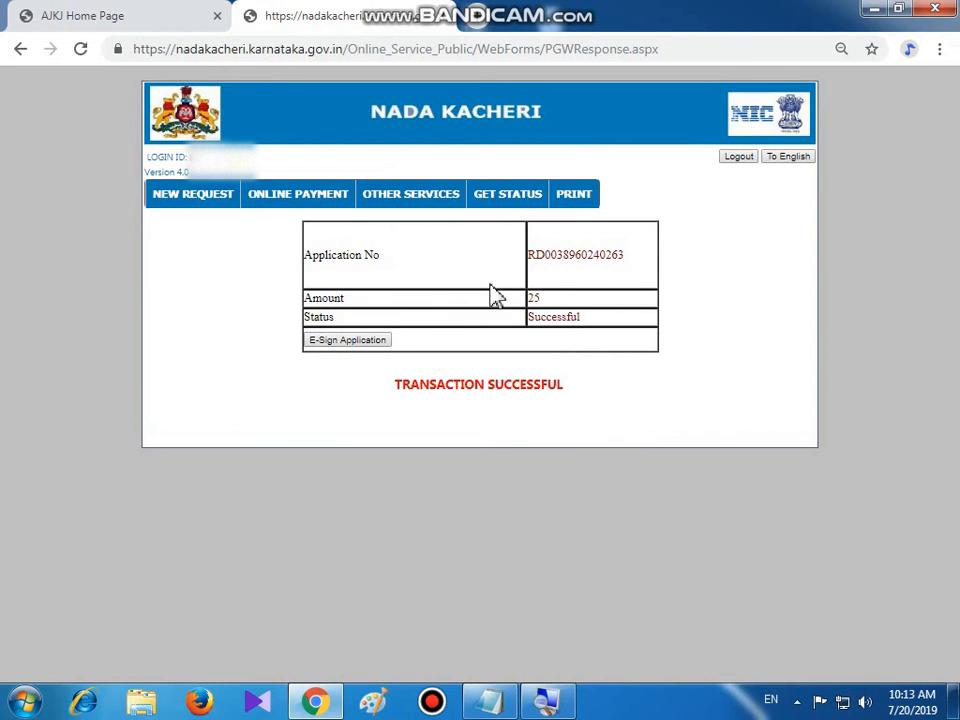
mouse_move(577, 203)
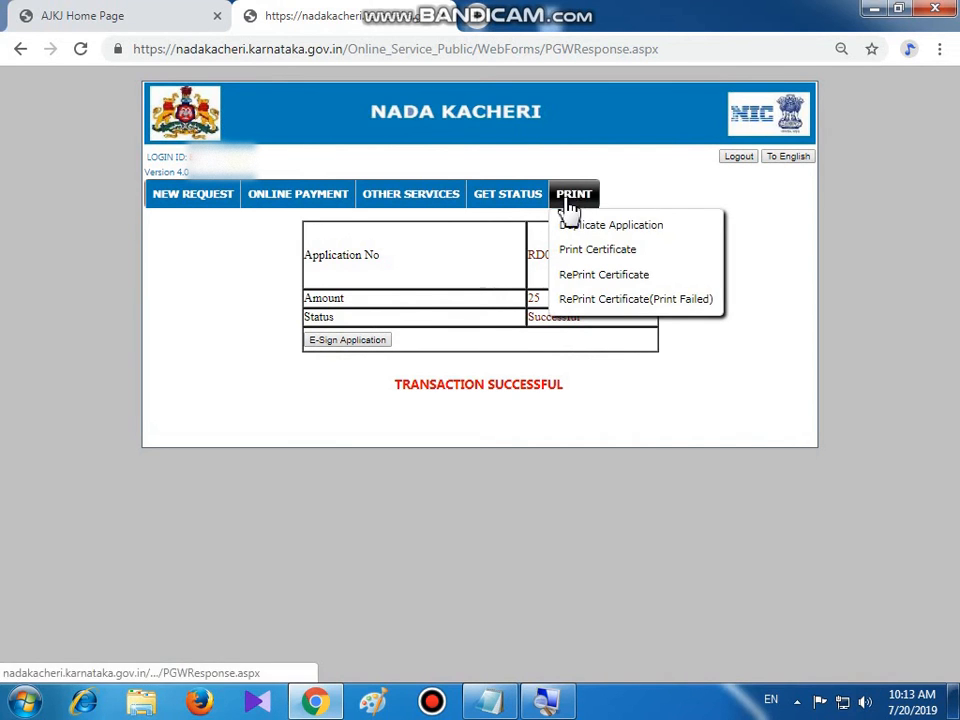
click(348, 341)
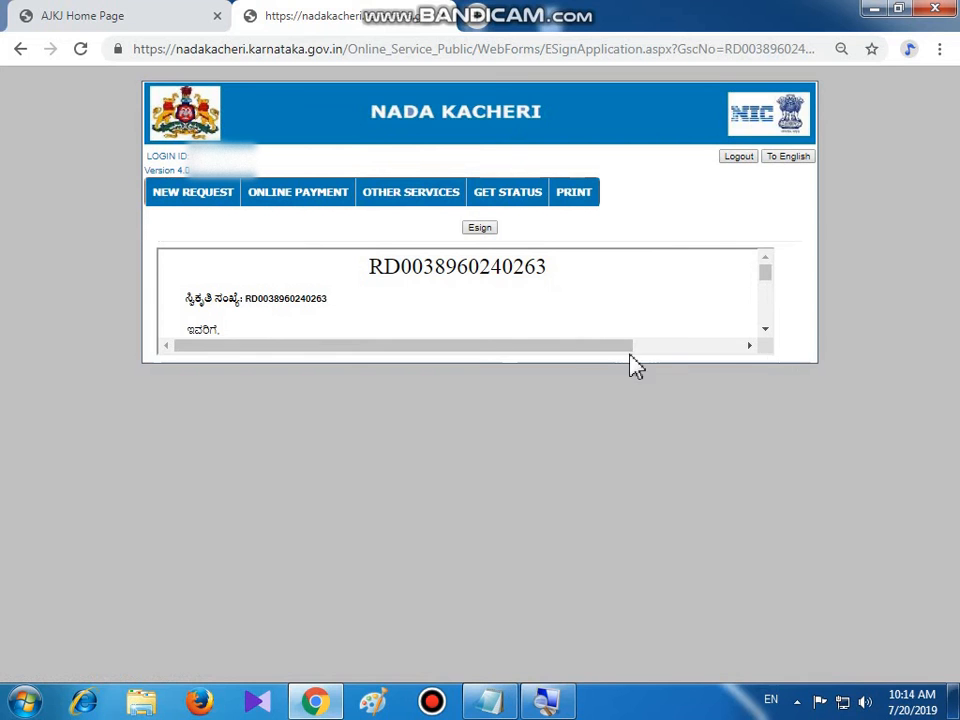
Review the Living Certificate document preview, then go to the GET STATUS lookup
scroll(528, 318, down, 5)
scroll(526, 318, up, 5)
scroll(522, 316, down, 5)
scroll(520, 316, down, 10)
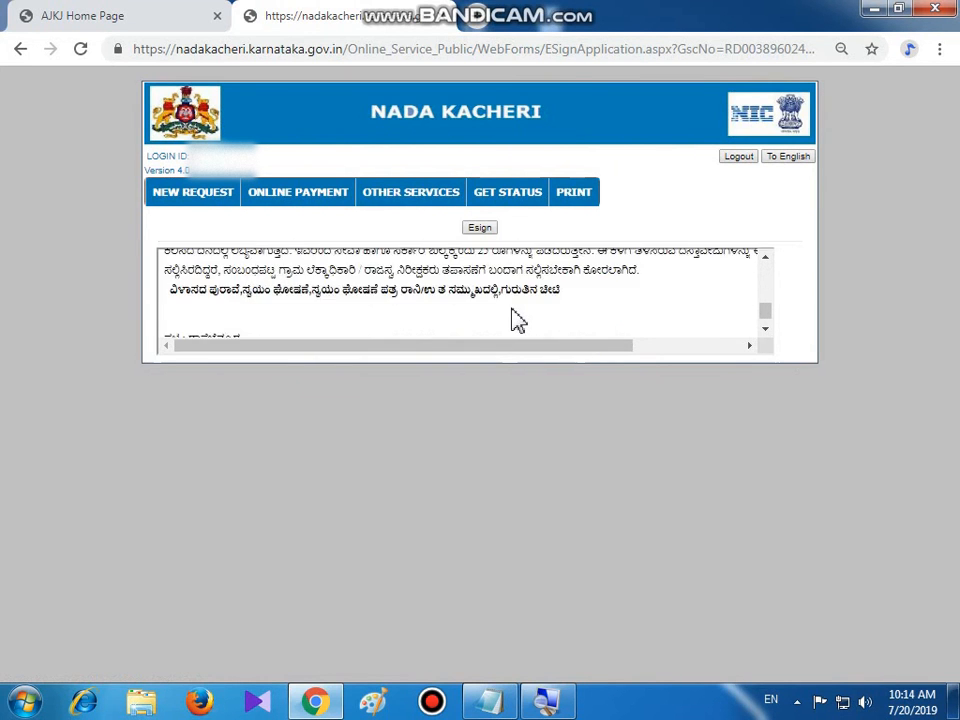
scroll(514, 318, up, 15)
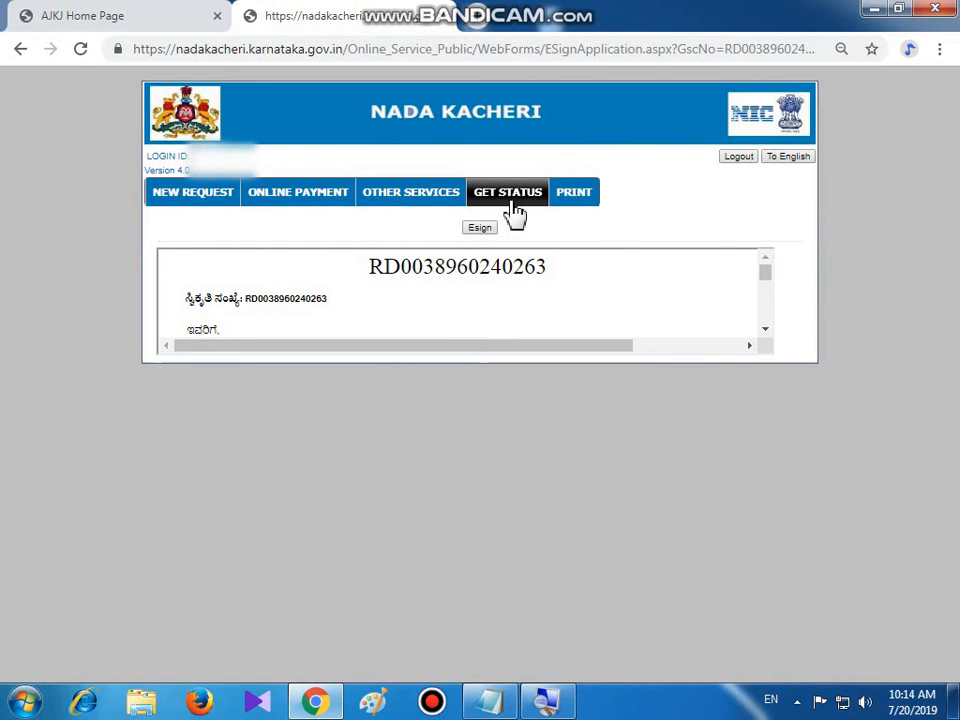
click(513, 203)
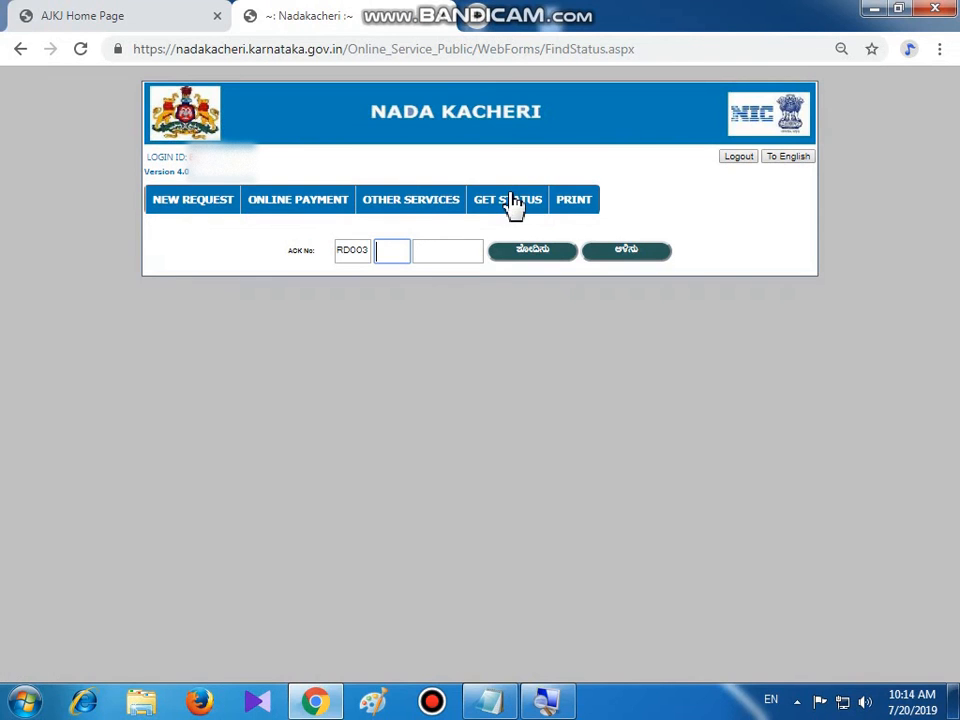
Fill the second and third ACK No parts from saved autofill suggestions
click(394, 252)
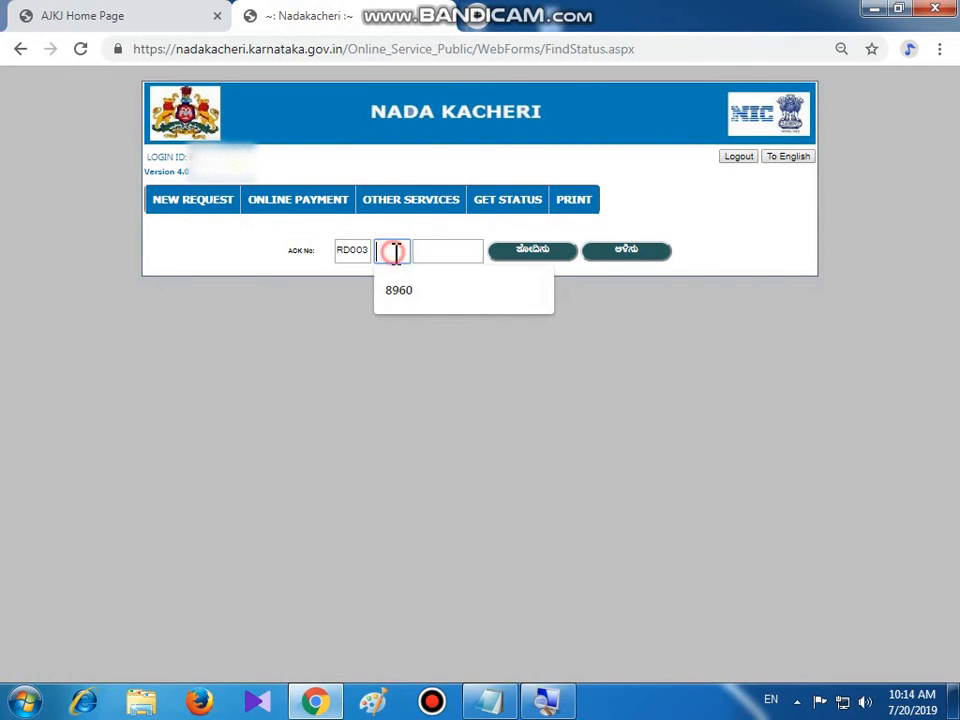
click(401, 300)
click(436, 253)
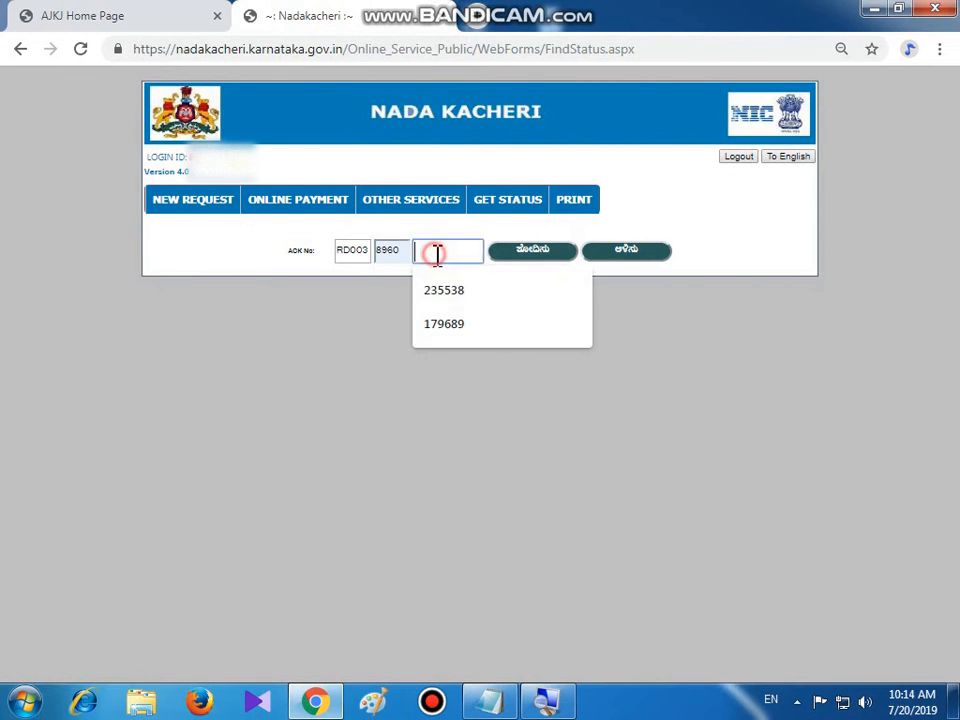
click(442, 293)
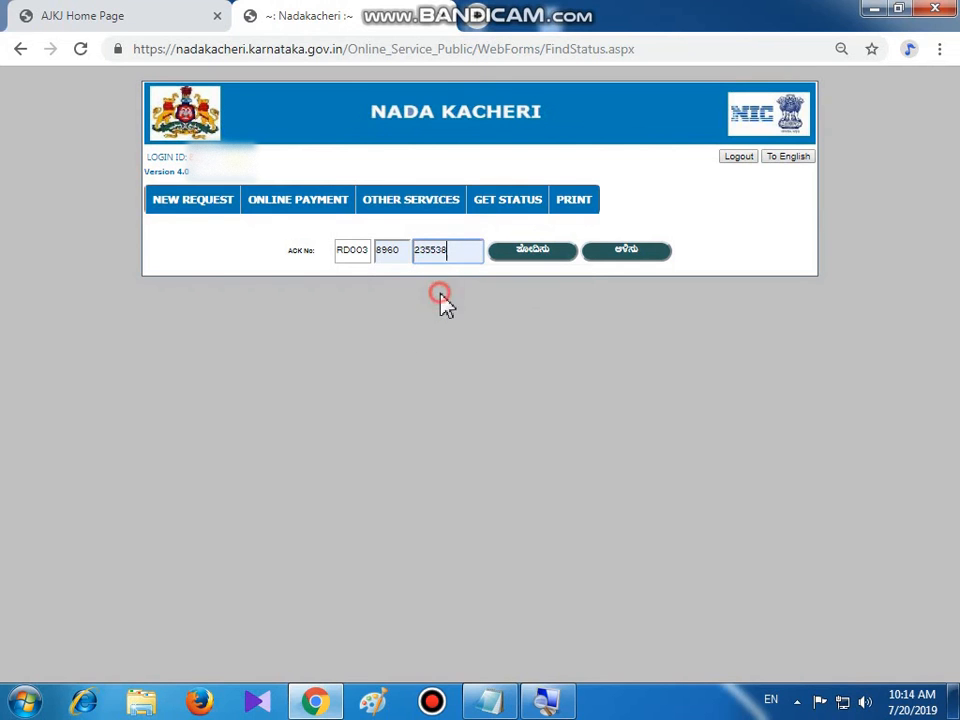